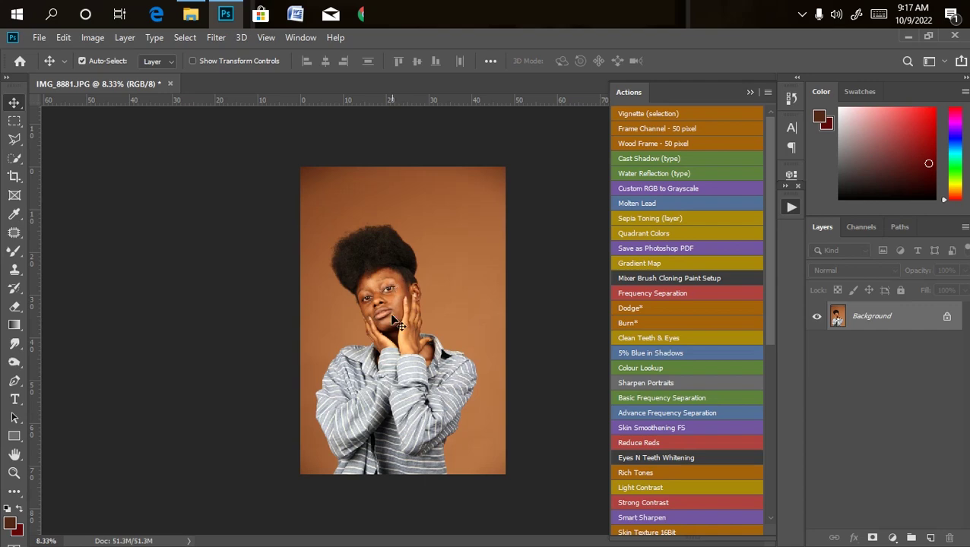
pyautogui.scroll(3, 388, 283)
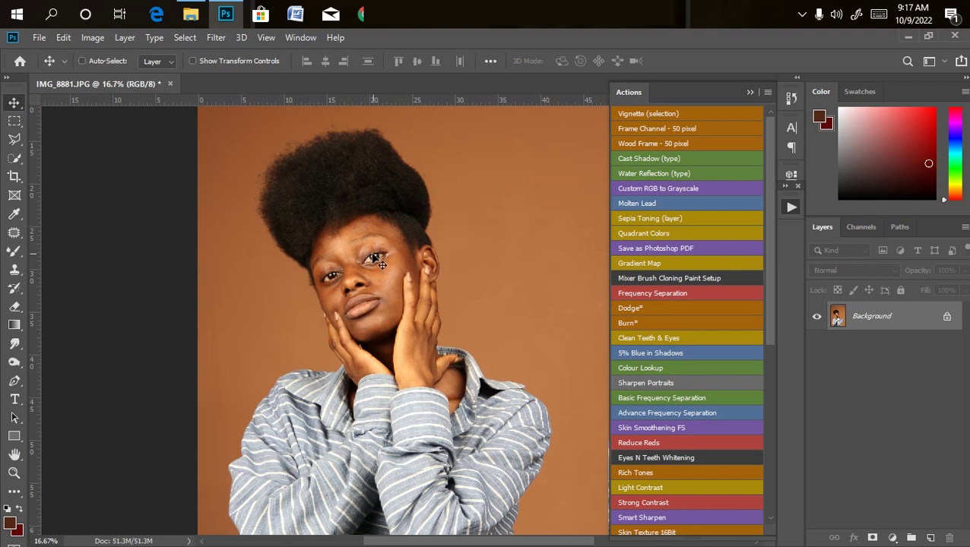
pyautogui.press('ctrl')
pyautogui.hotkey('ctrl', '+')
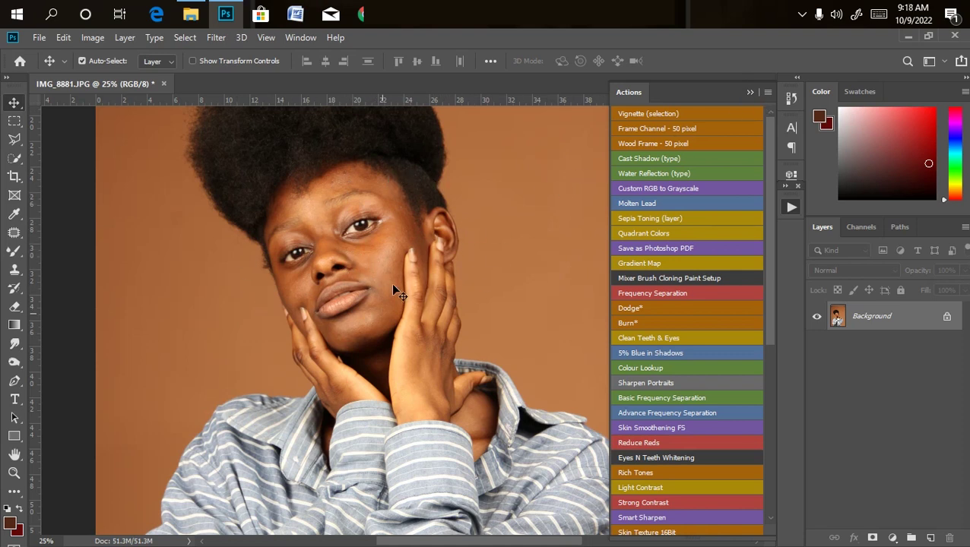
pyautogui.click(767, 92)
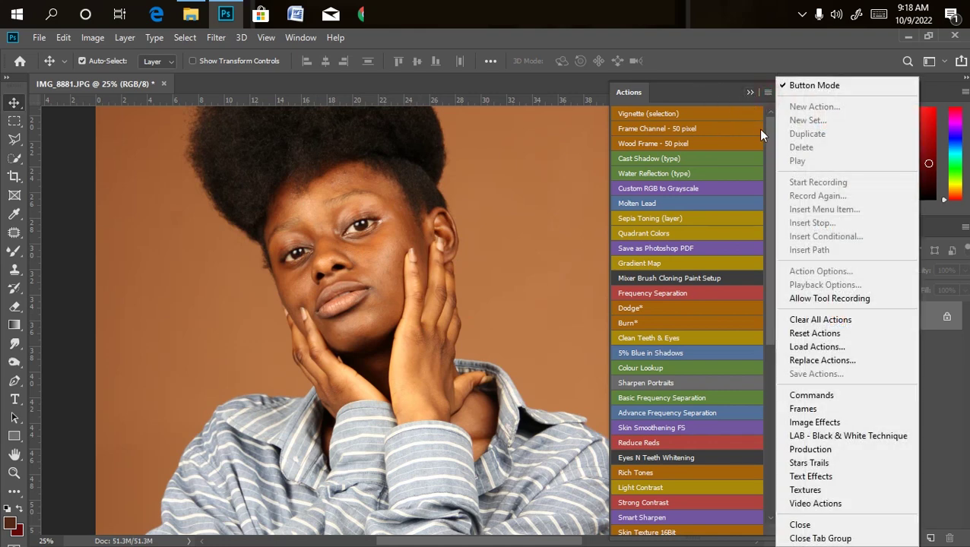
pyautogui.click(678, 99)
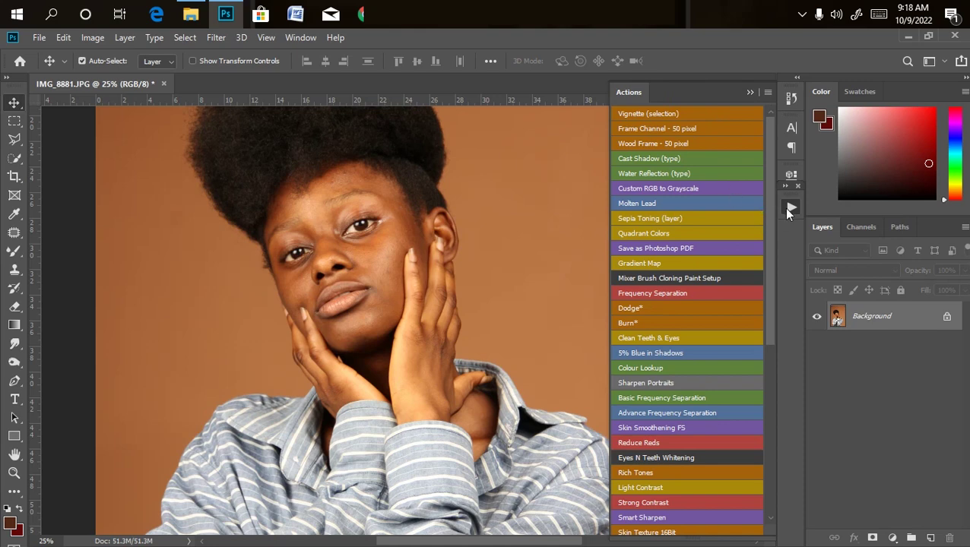
pyautogui.click(266, 39)
pyautogui.click(294, 38)
pyautogui.click(294, 43)
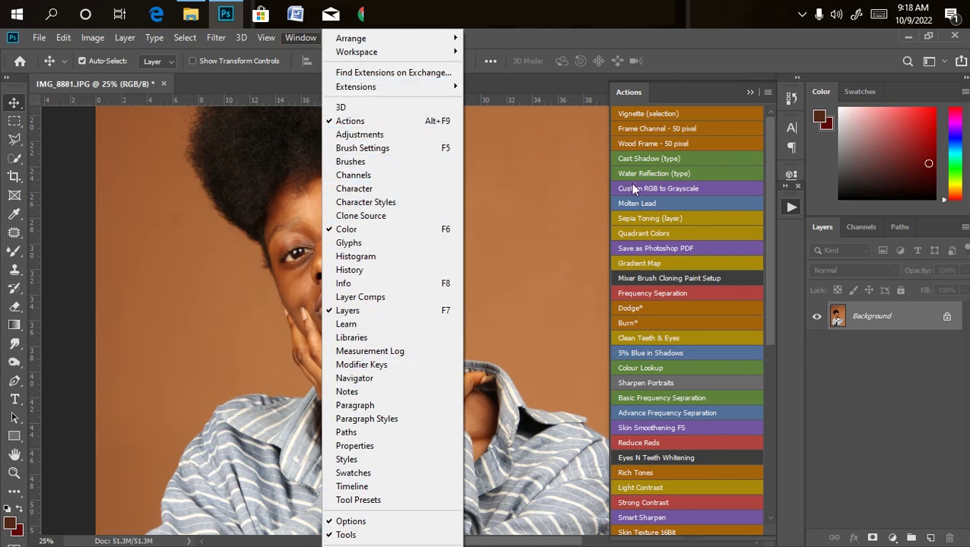
pyautogui.click(541, 195)
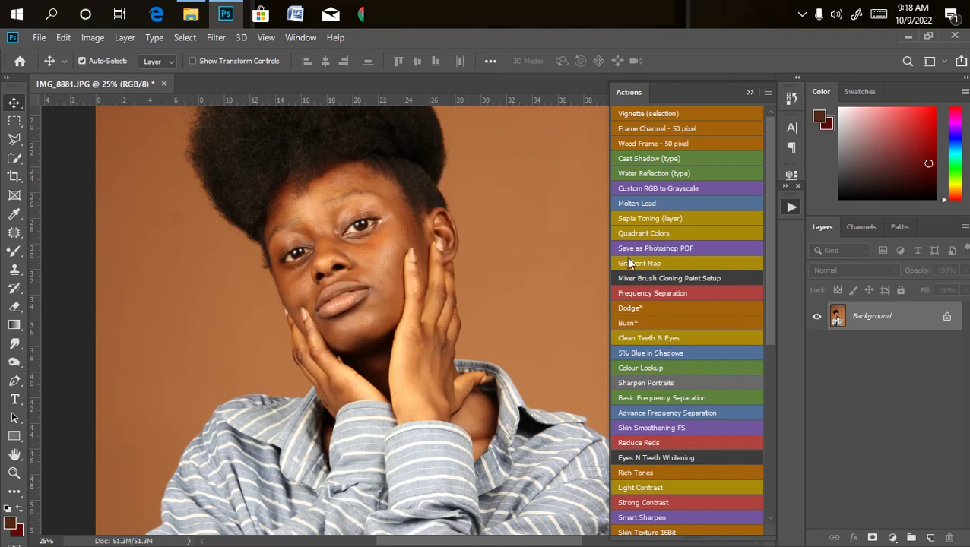
# - Turn off Button Mode for the actions and collapse all the expanded action sets
pyautogui.click(765, 92)
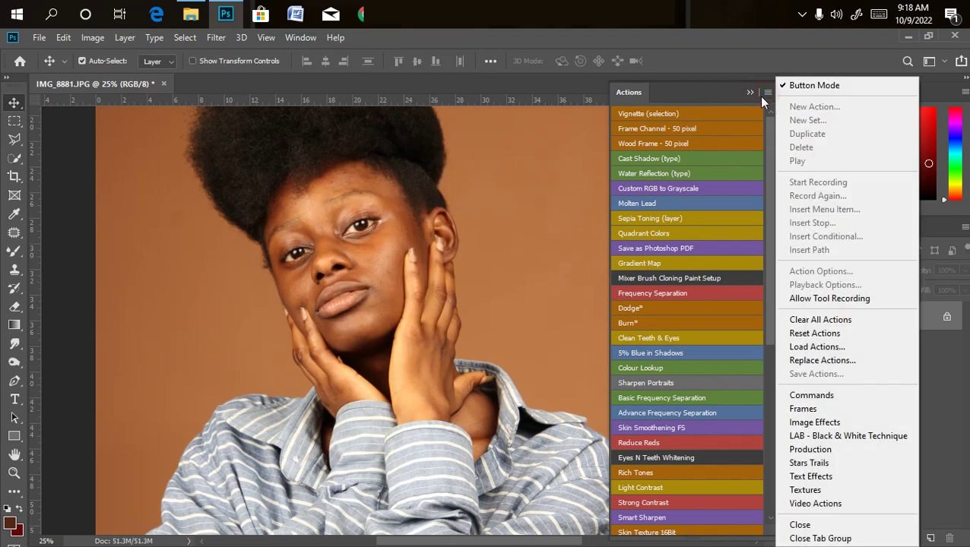
pyautogui.click(804, 87)
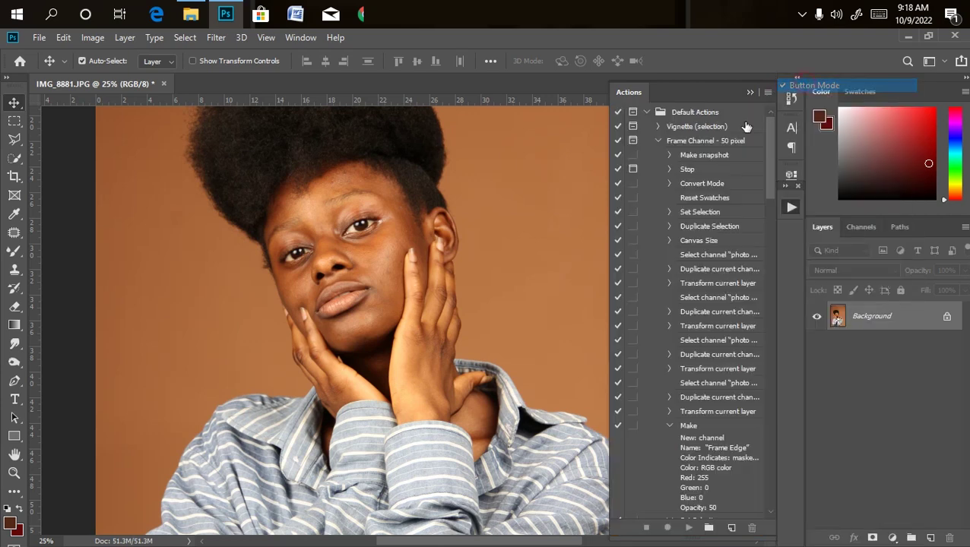
pyautogui.click(646, 112)
pyautogui.click(647, 126)
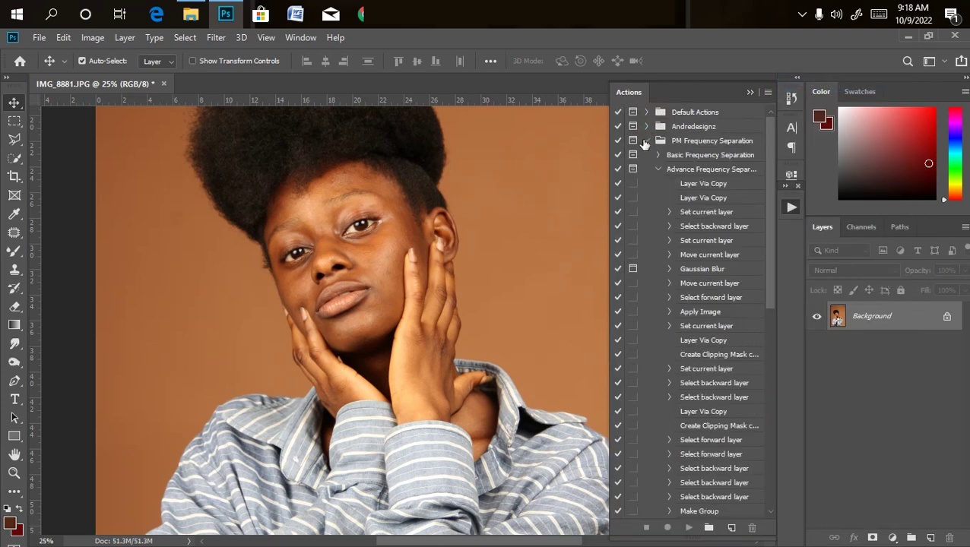
pyautogui.click(646, 141)
pyautogui.click(646, 155)
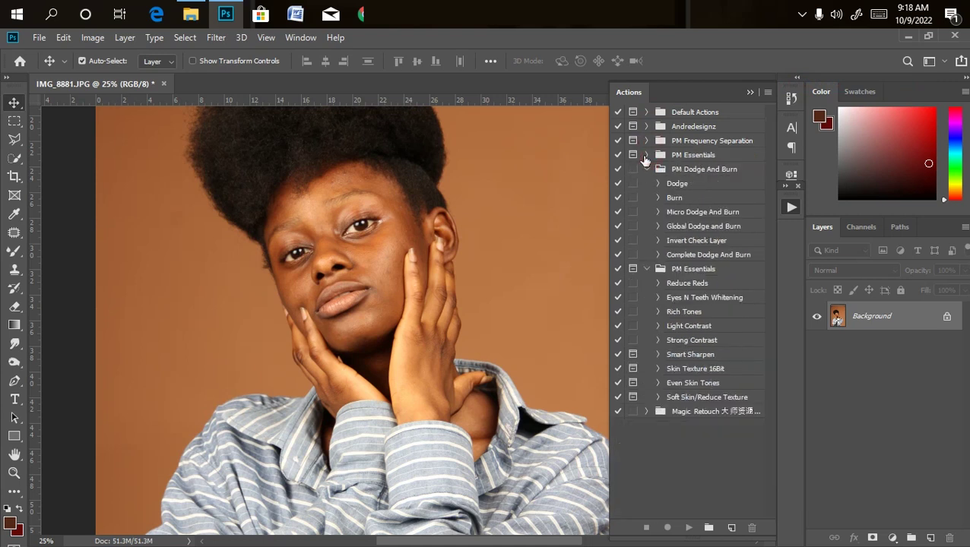
pyautogui.click(646, 169)
pyautogui.click(646, 183)
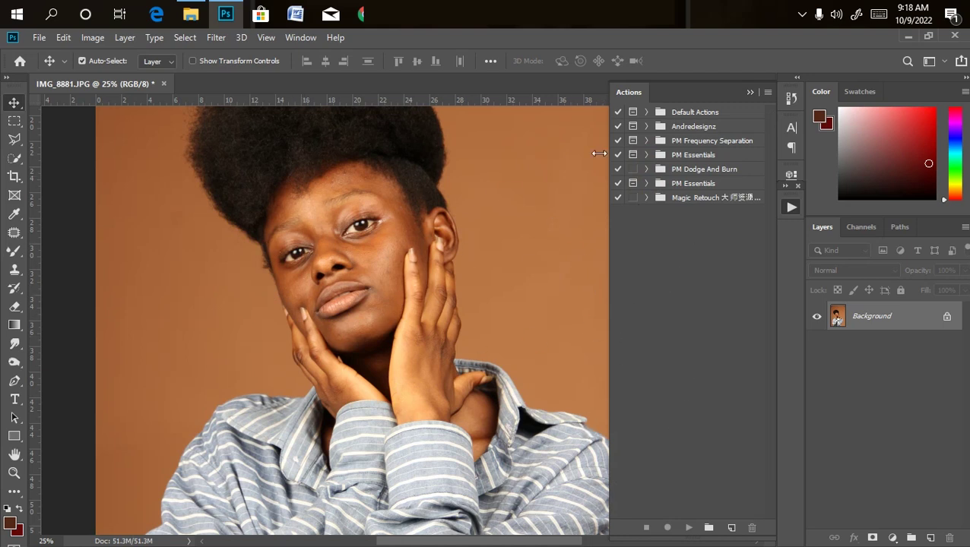
# - Create a yellow action named "freq 8bit" in the Default Actions set and start recording it
pyautogui.click(731, 529)
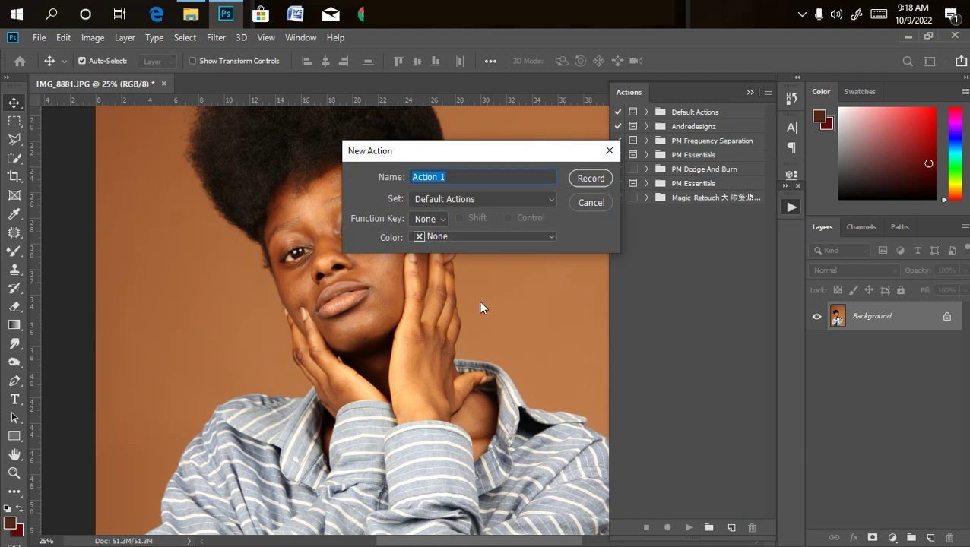
pyautogui.write('freq 8bit')
pyautogui.click(525, 240)
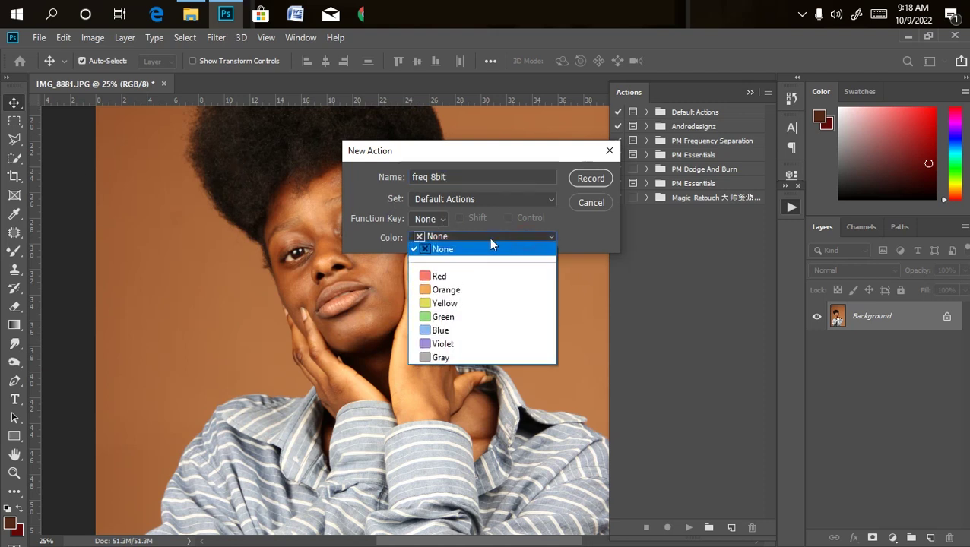
pyautogui.click(449, 307)
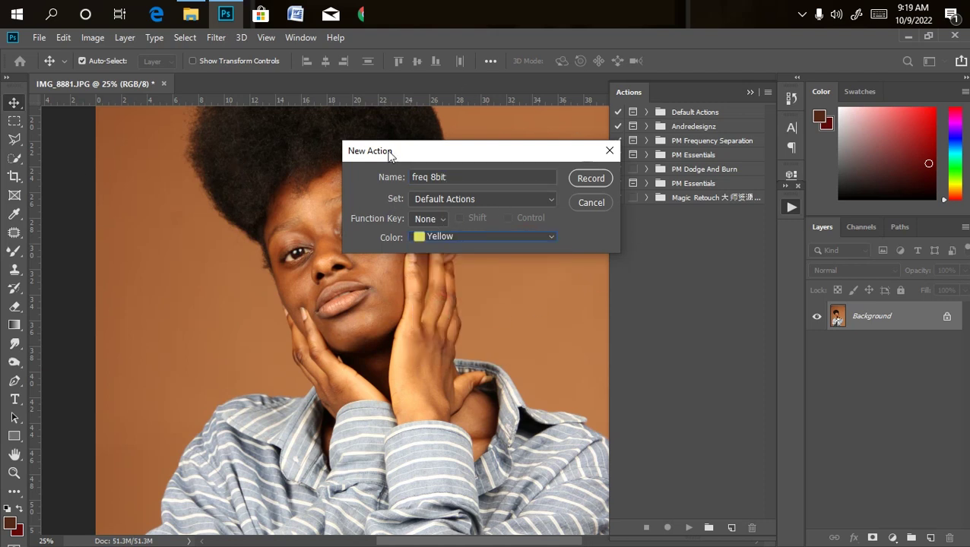
pyautogui.click(589, 179)
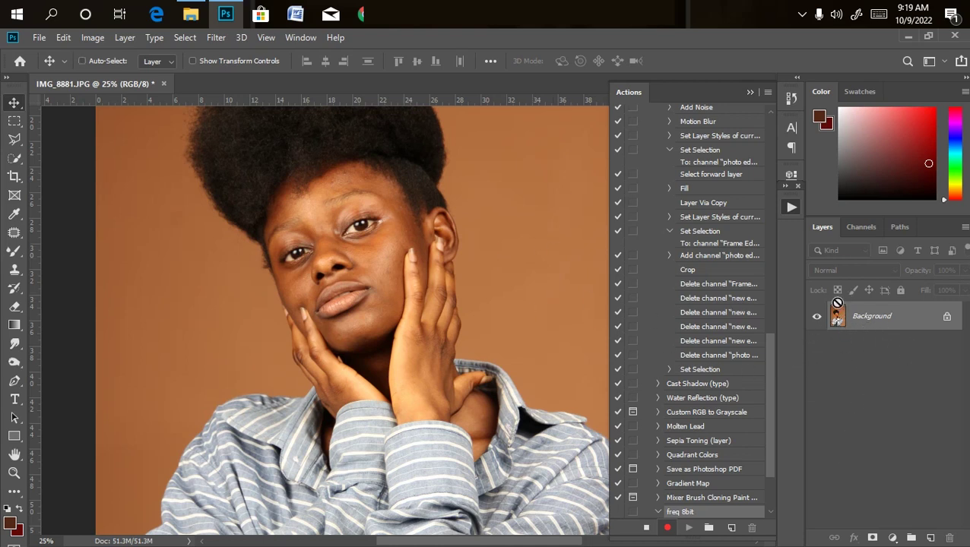
# - Duplicate the Background layer twice, naming the lower copy "low" and the upper copy "high"
pyautogui.hotkey('ctrl', 'j')
pyautogui.hotkey('ctrl', 'j')
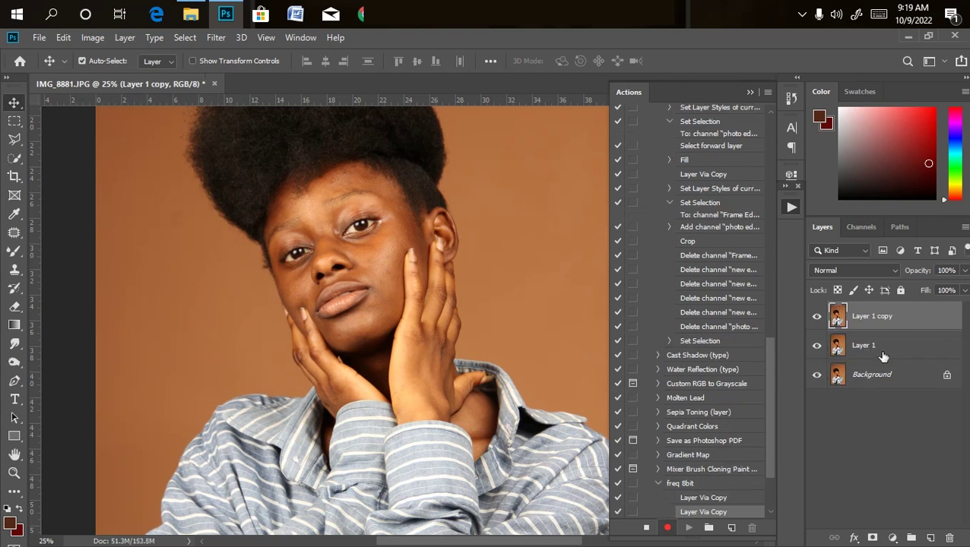
pyautogui.doubleClick(863, 347)
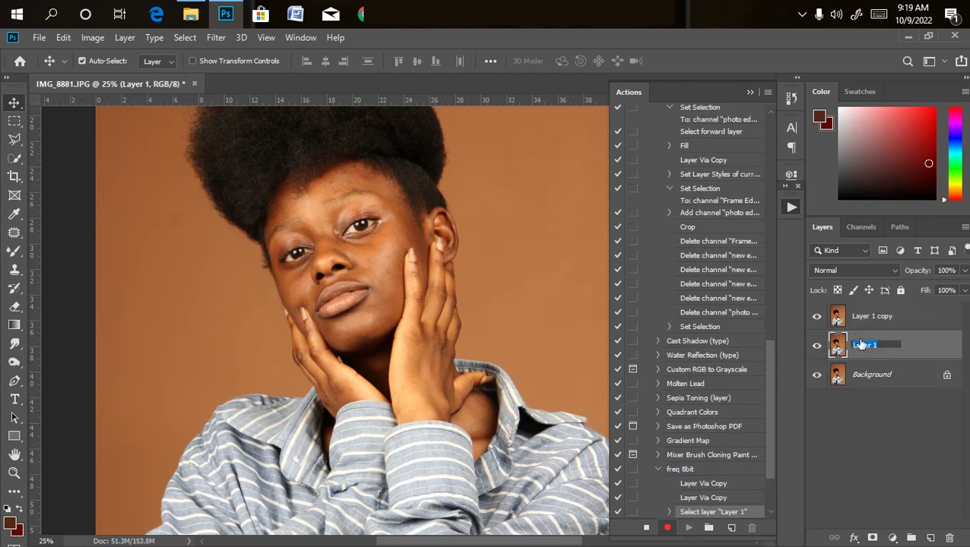
pyautogui.press('BackSpace')
pyautogui.click(865, 320)
pyautogui.doubleClick(865, 320)
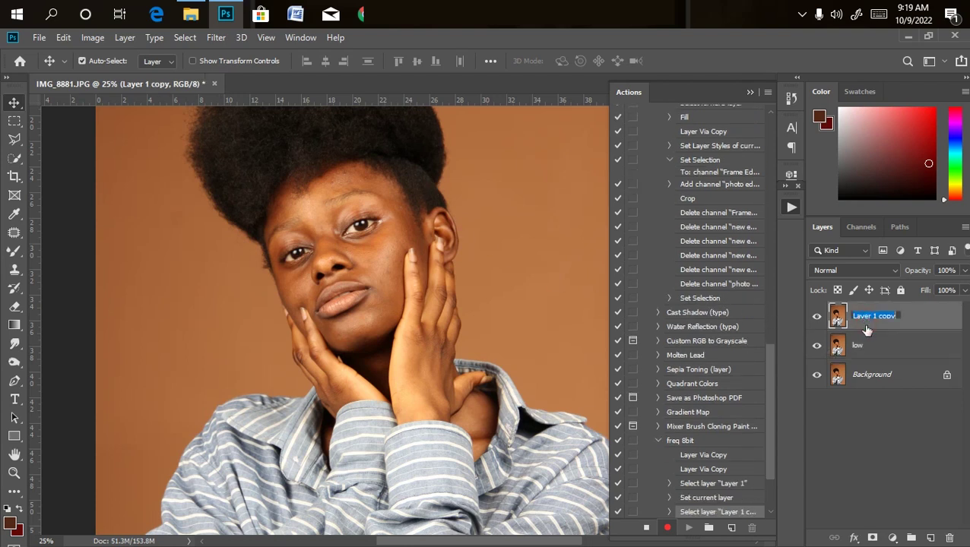
pyautogui.write('high')
pyautogui.press('Return')
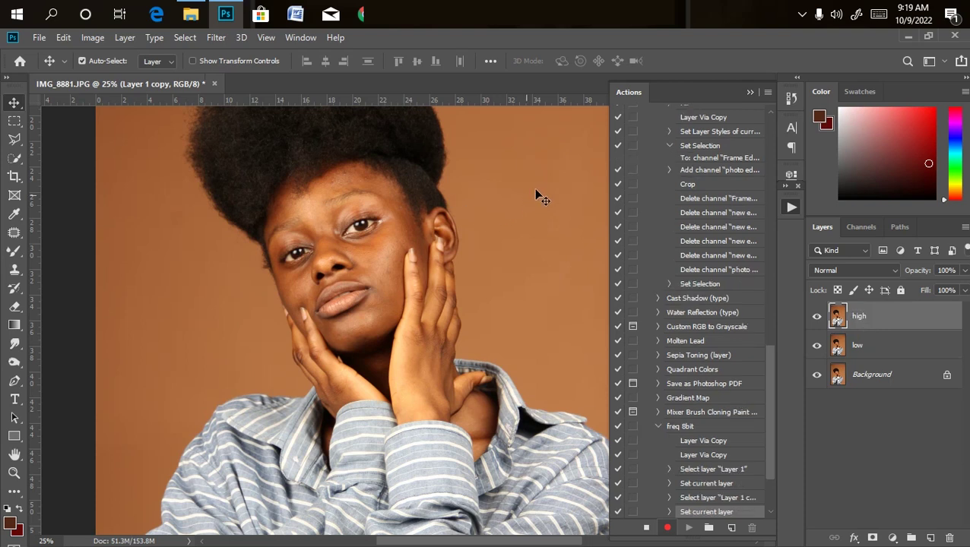
# - Hide the high layer and open Gaussian Blur for the low layer
pyautogui.click(872, 349)
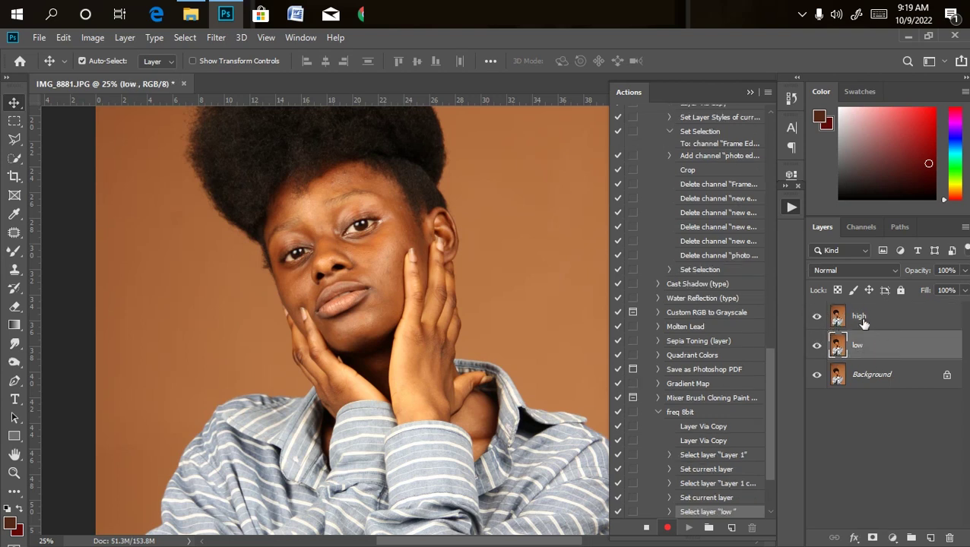
pyautogui.click(816, 317)
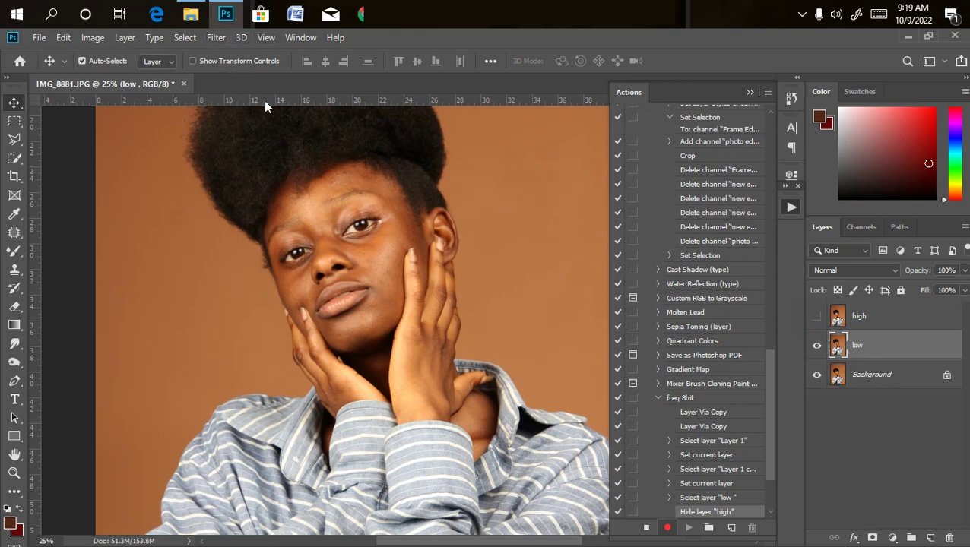
pyautogui.click(215, 38)
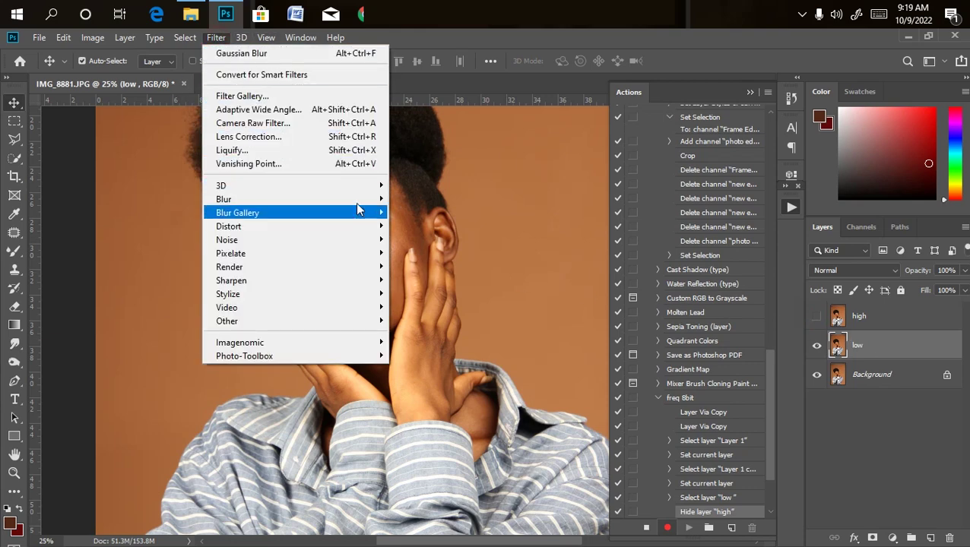
pyautogui.moveTo(355, 203)
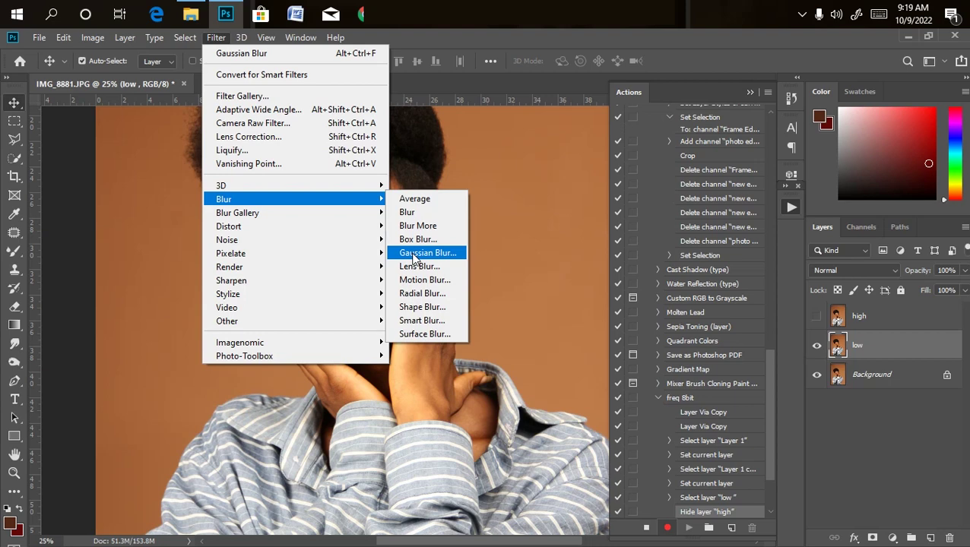
pyautogui.click(417, 253)
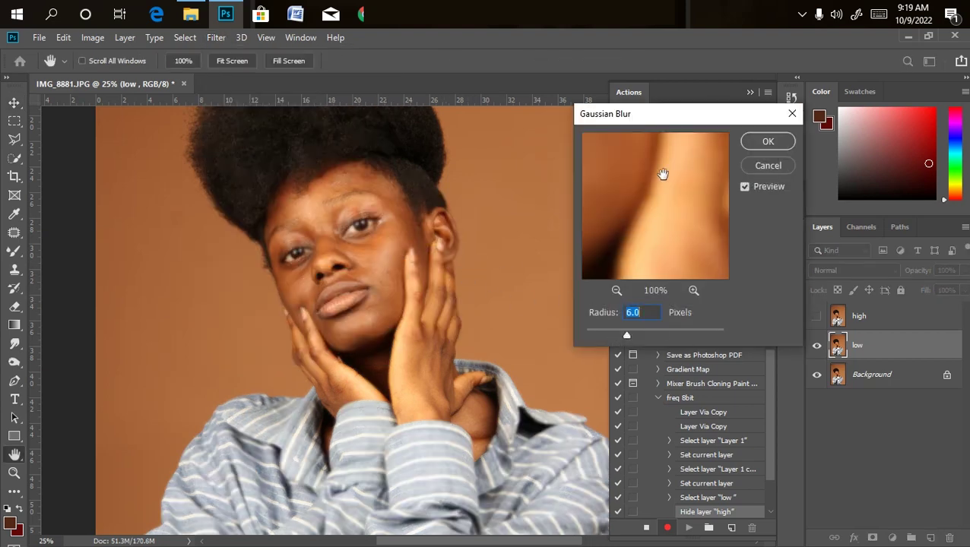
pyautogui.click(617, 291)
pyautogui.click(617, 291)
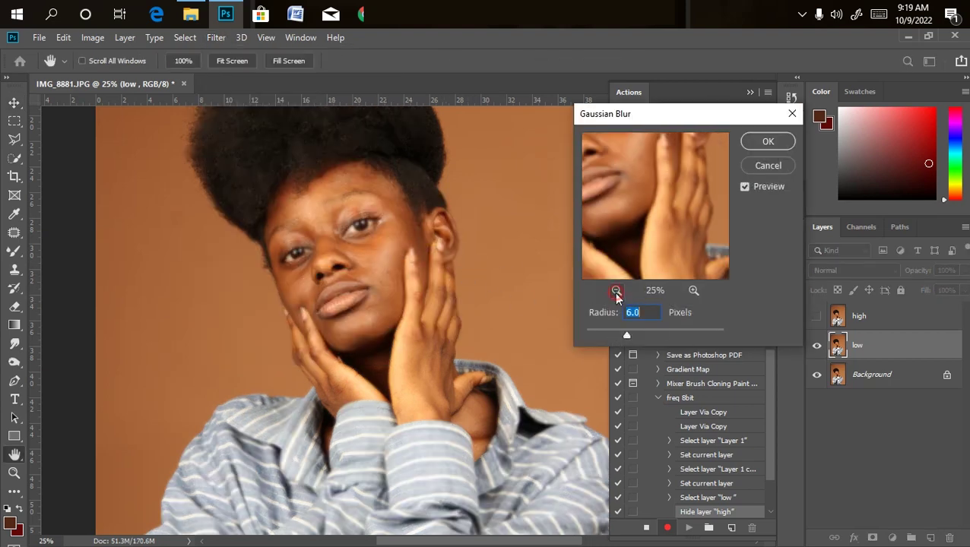
pyautogui.click(616, 291)
pyautogui.moveTo(642, 214)
pyautogui.mouseDown()
pyautogui.moveTo(637, 240)
pyautogui.moveTo(643, 205)
pyautogui.mouseUp()
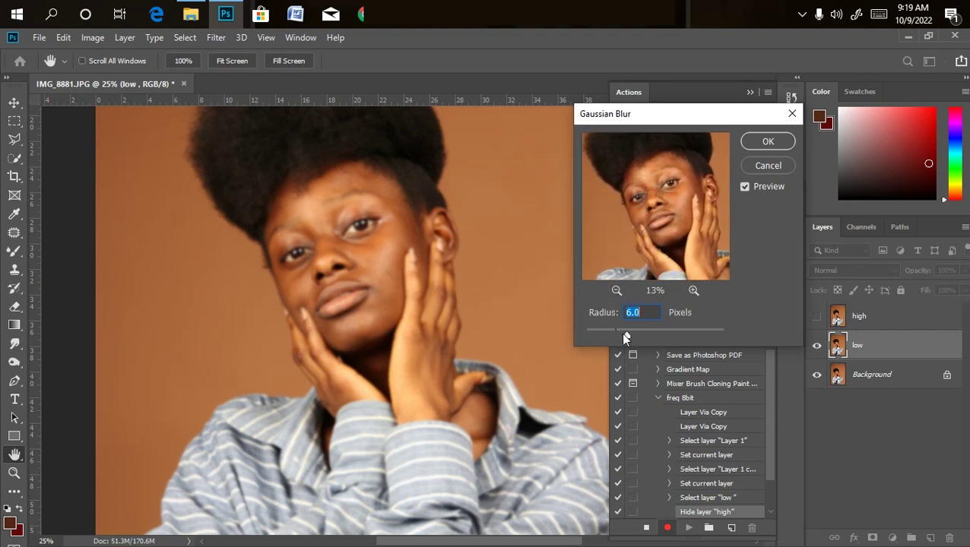
# - Try a Gaussian Blur radius of 9.6 pixels on the low layer
pyautogui.moveTo(633, 336); pyautogui.dragTo(635, 335)
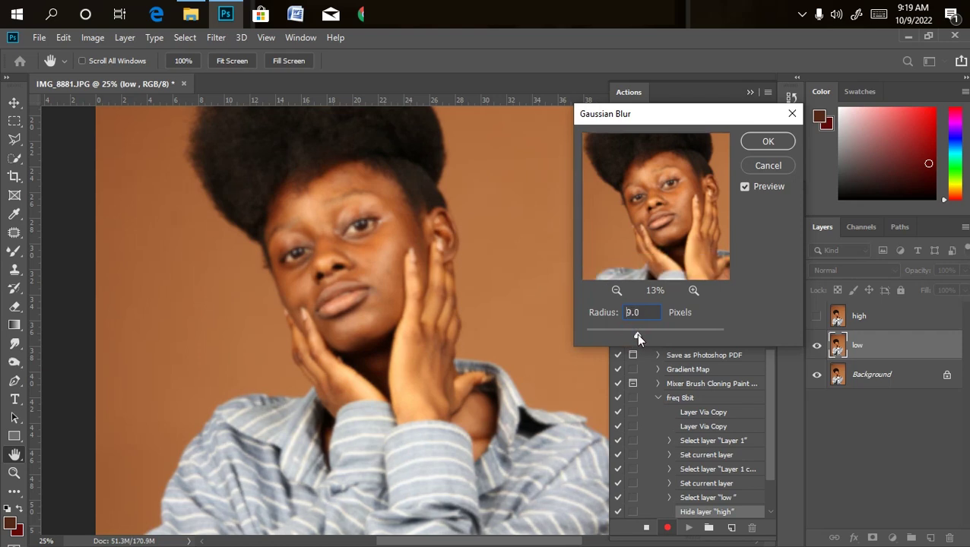
pyautogui.hotkey('ctrl', '+')
pyautogui.hotkey('ctrl', '+')
pyautogui.hotkey('ctrl', '-')
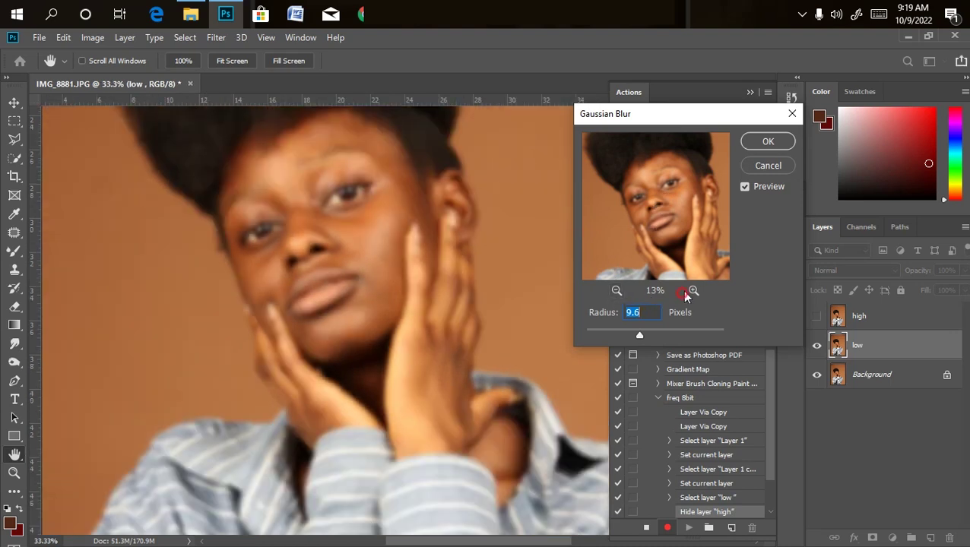
# - Apply the Gaussian Blur to the low layer with a radius of 6.0 pixels
pyautogui.click(692, 292)
pyautogui.click(692, 291)
pyautogui.moveTo(671, 223); pyautogui.dragTo(637, 238)
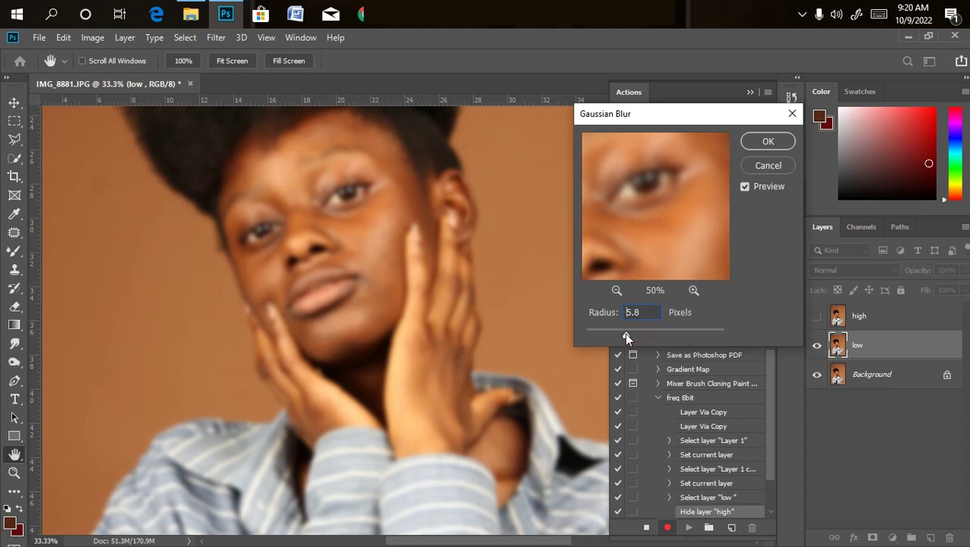
pyautogui.moveTo(626, 335); pyautogui.dragTo(622, 335)
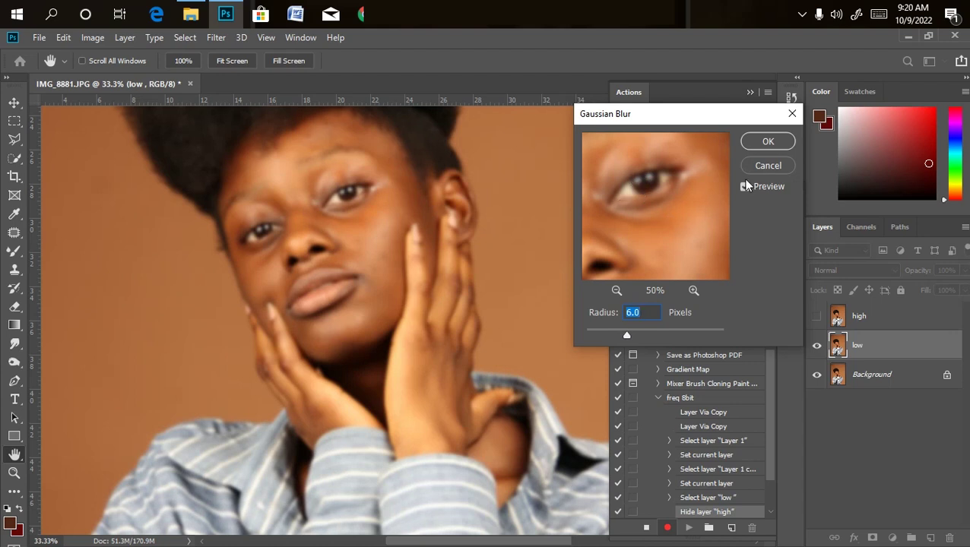
pyautogui.click(753, 143)
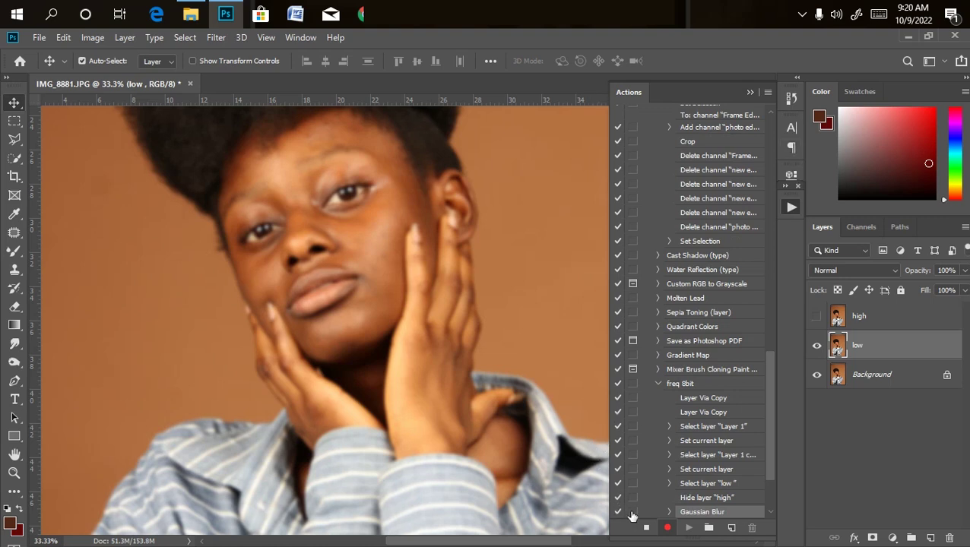
# - Show and select the high layer, and use Apply Image on it with the low layer as source, Subtract blending, scale 2 and offset 128
pyautogui.click(816, 317)
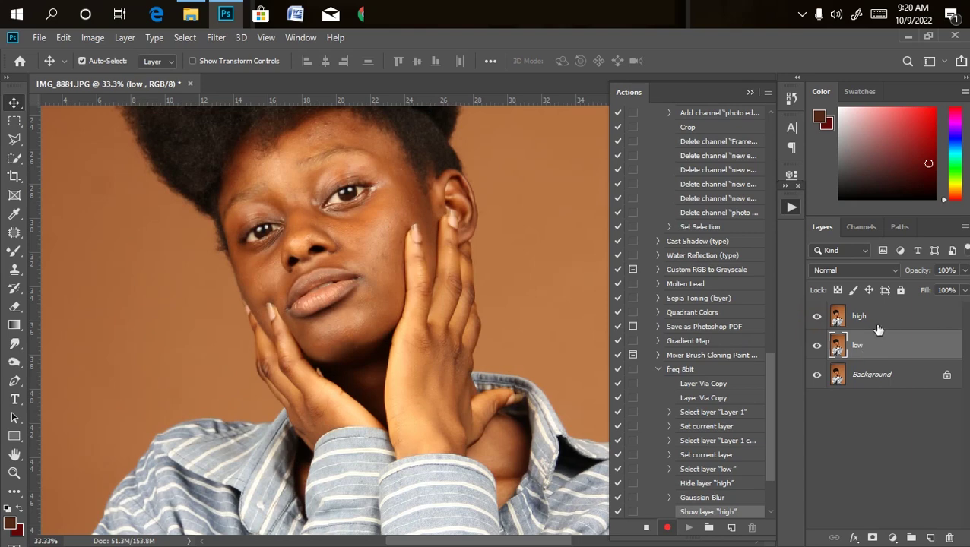
pyautogui.click(836, 318)
pyautogui.click(92, 37)
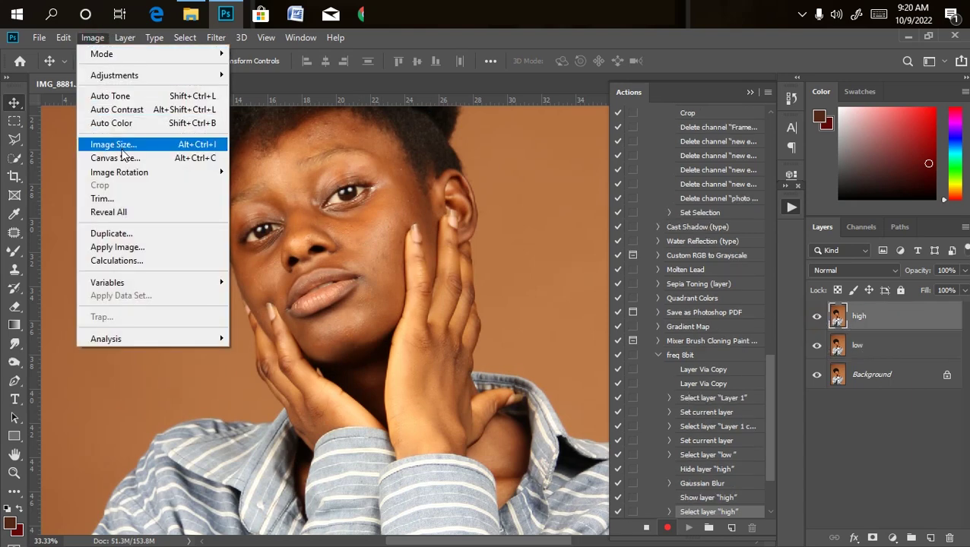
pyautogui.click(115, 247)
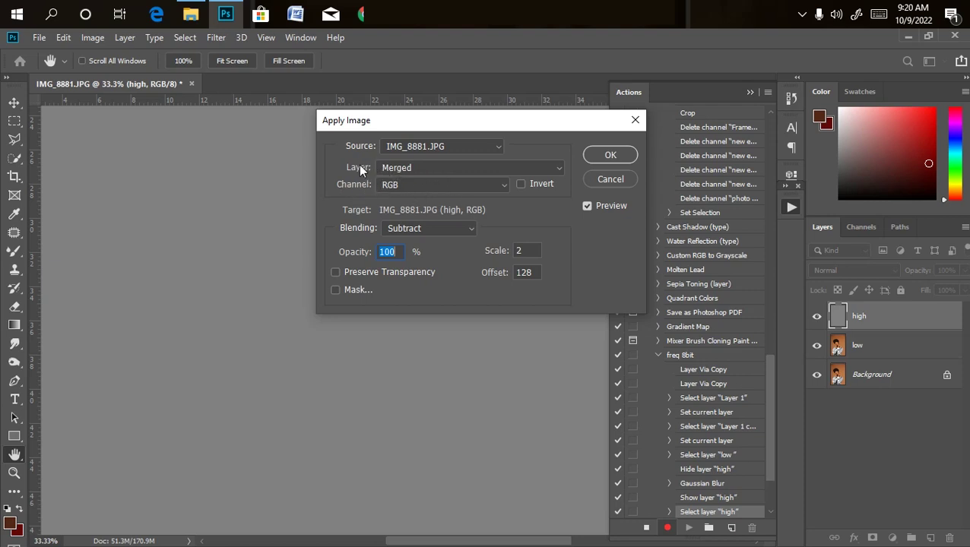
pyautogui.click(444, 171)
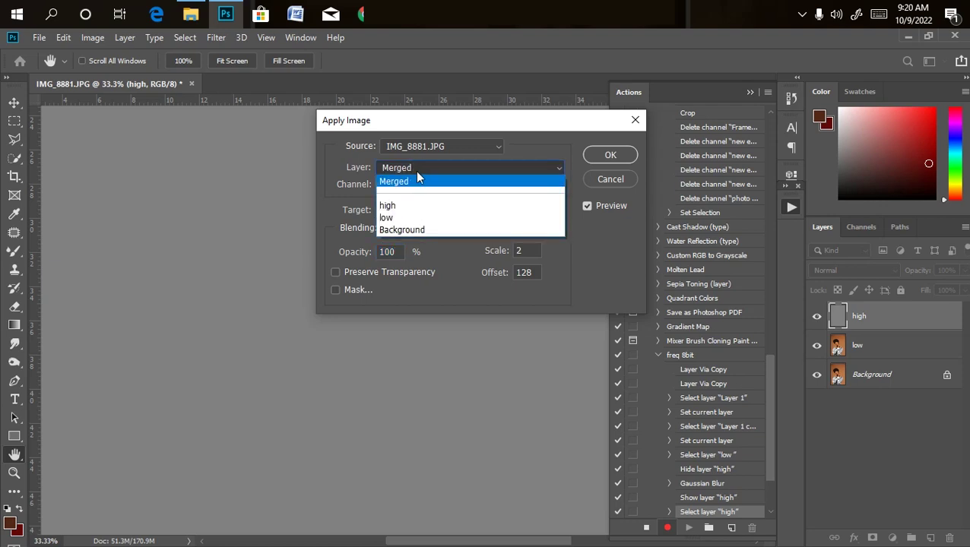
pyautogui.click(403, 218)
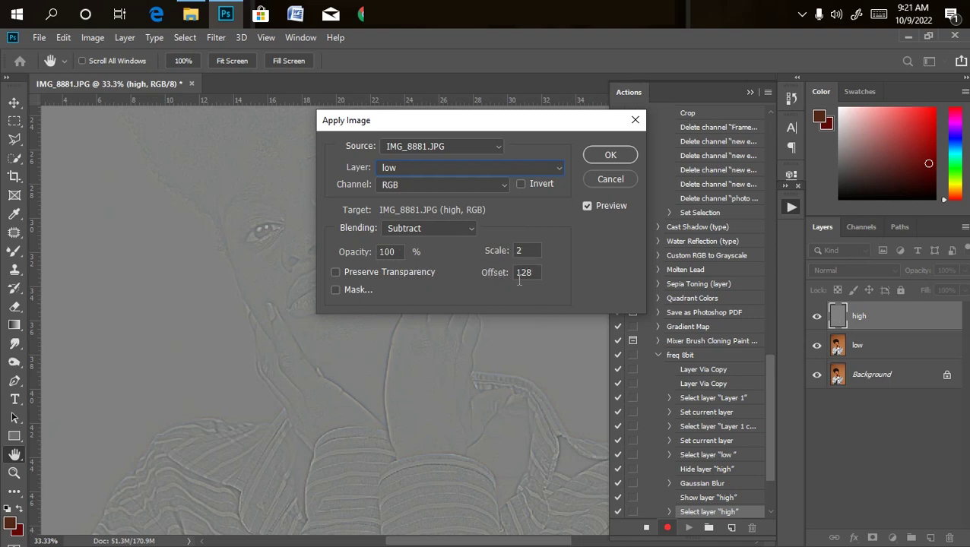
pyautogui.hotkey('ctrl', '+')
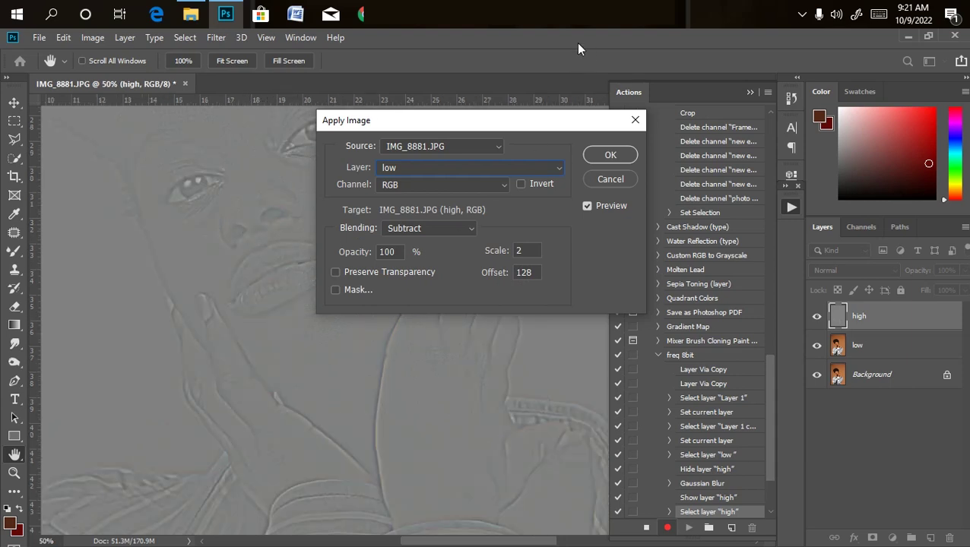
pyautogui.click(610, 156)
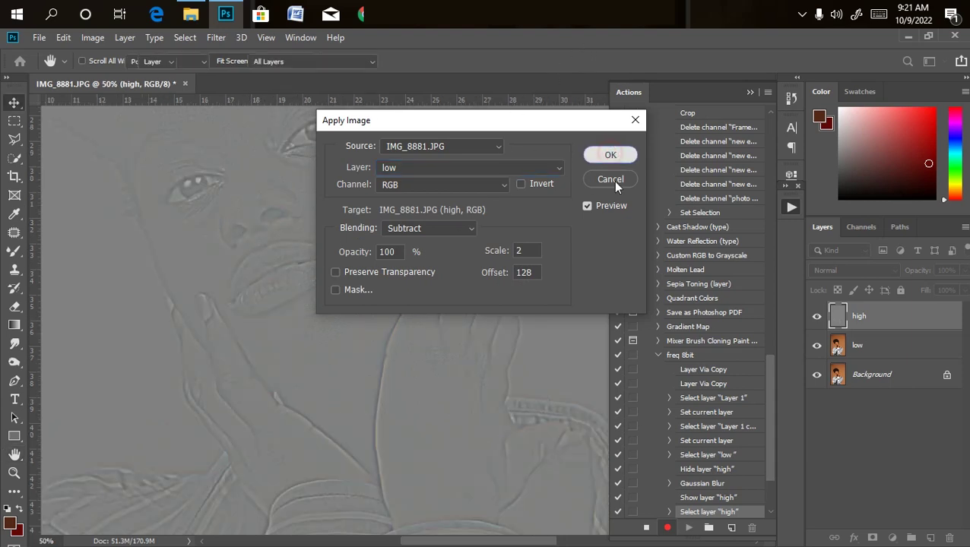
# - Set the blend mode of the high layer to Linear Light
pyautogui.scroll(-1, 418, 184)
pyautogui.scroll(2, 357, 288)
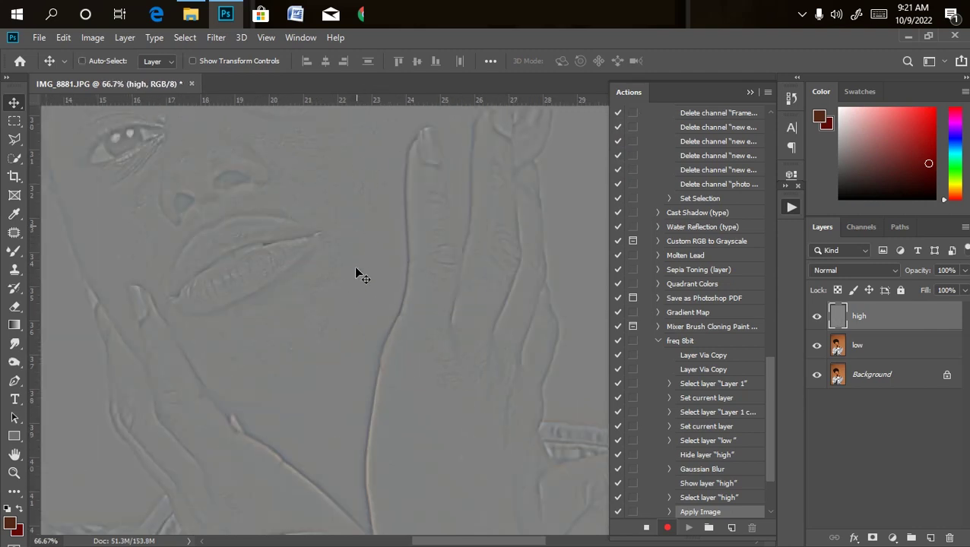
pyautogui.scroll(1, 356, 262)
pyautogui.scroll(-3, 356, 228)
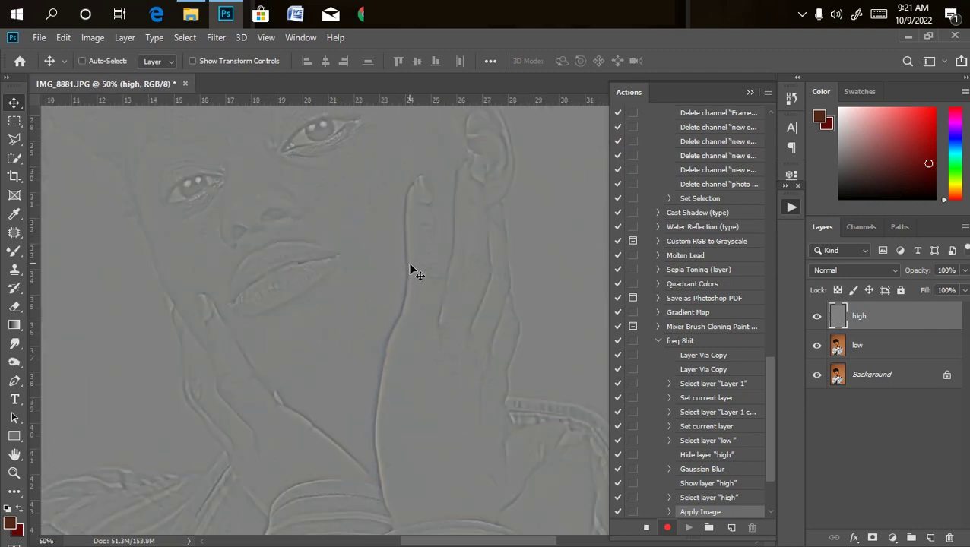
pyautogui.click(865, 276)
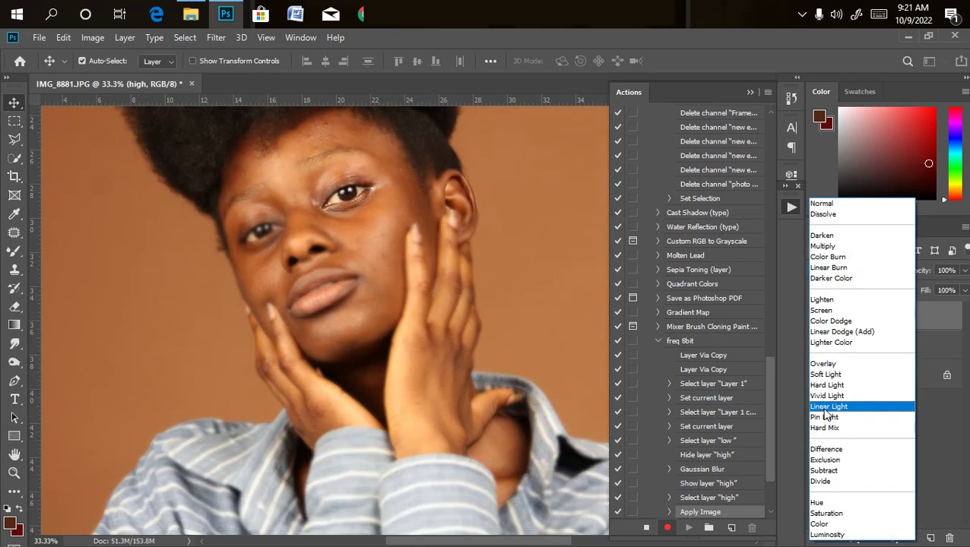
pyautogui.click(826, 407)
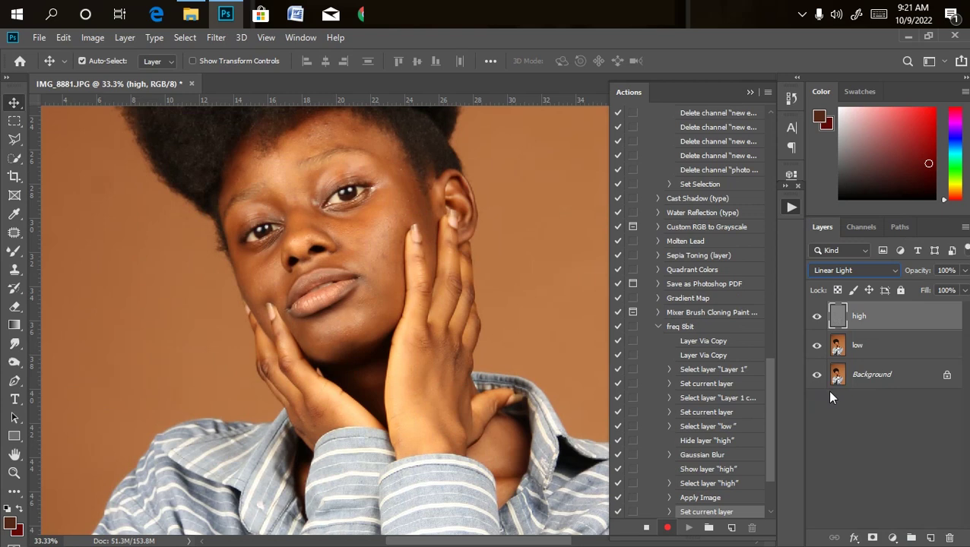
# - Group the low and high layers and name the group "freq"
pyautogui.click(871, 352)
pyautogui.press('ctrl')
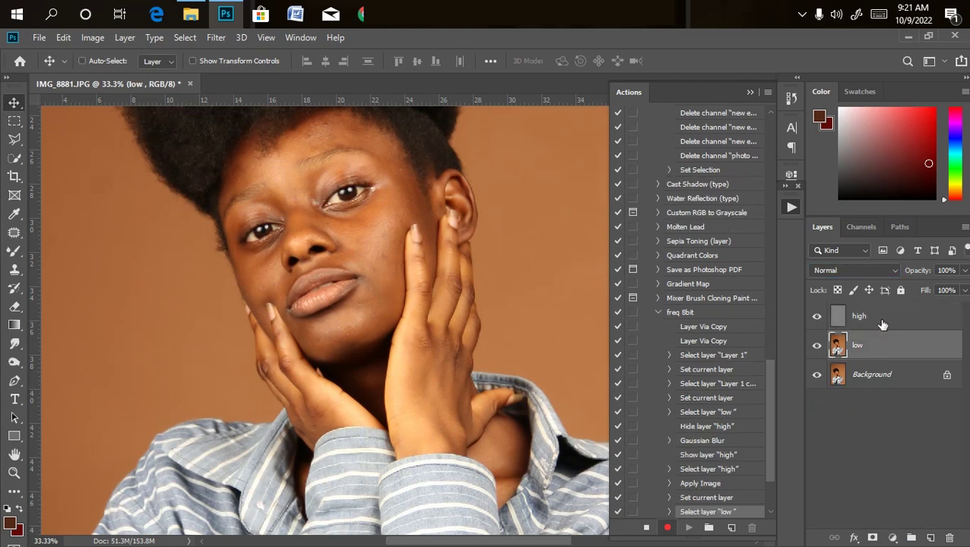
pyautogui.keyDown('ctrl'); pyautogui.click(878, 322); pyautogui.keyUp('ctrl')
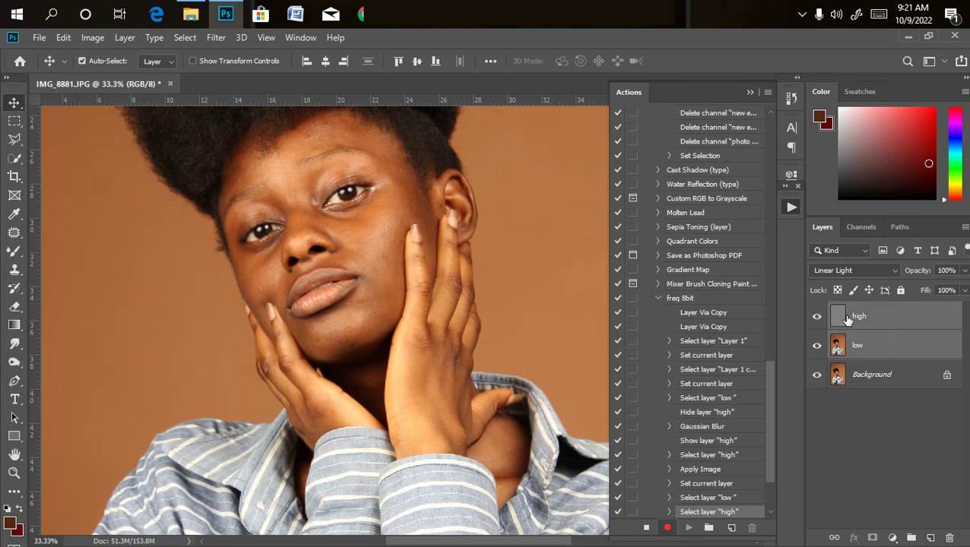
pyautogui.hotkey('ctrl', 'g')
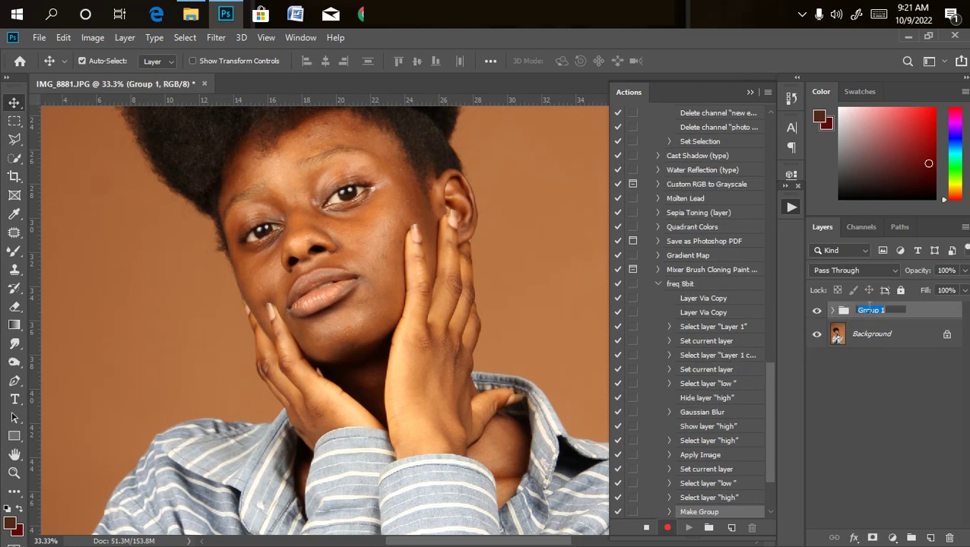
pyautogui.write('freq')
pyautogui.press('Return')
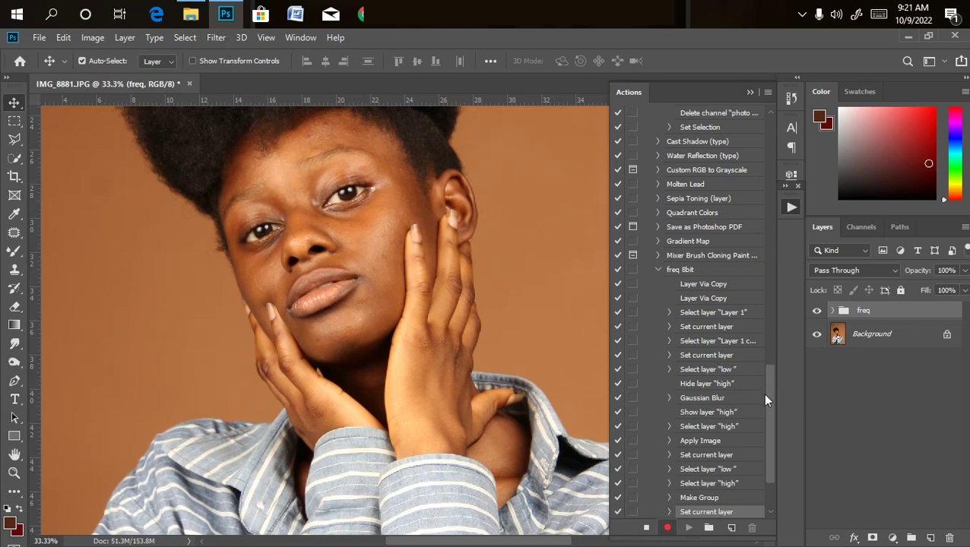
# - Enable the dialog pause for the Gaussian Blur command in the freq 8bit action and stop recording
pyautogui.moveTo(767, 402)
pyautogui.mouseDown()
pyautogui.moveTo(757, 419)
pyautogui.moveTo(766, 402)
pyautogui.mouseUp()
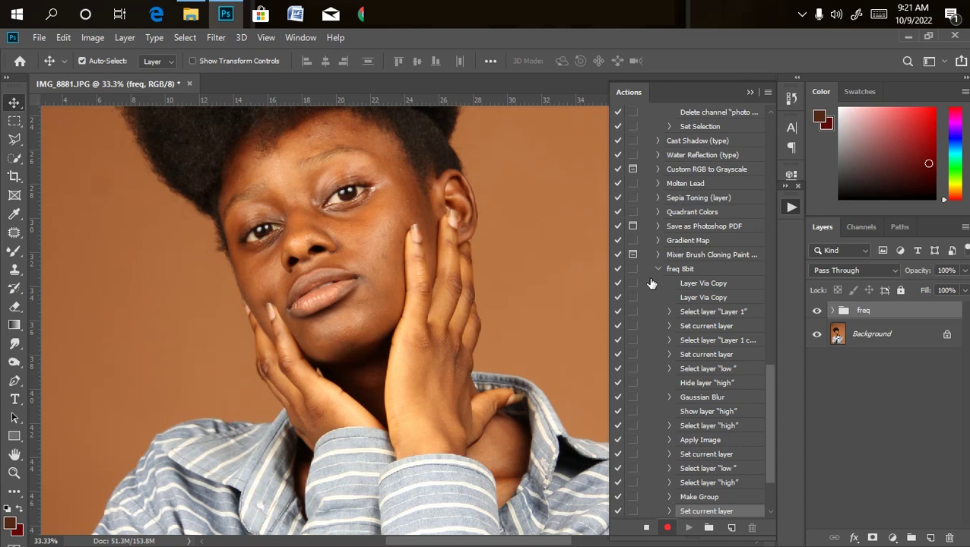
pyautogui.click(632, 396)
pyautogui.click(644, 529)
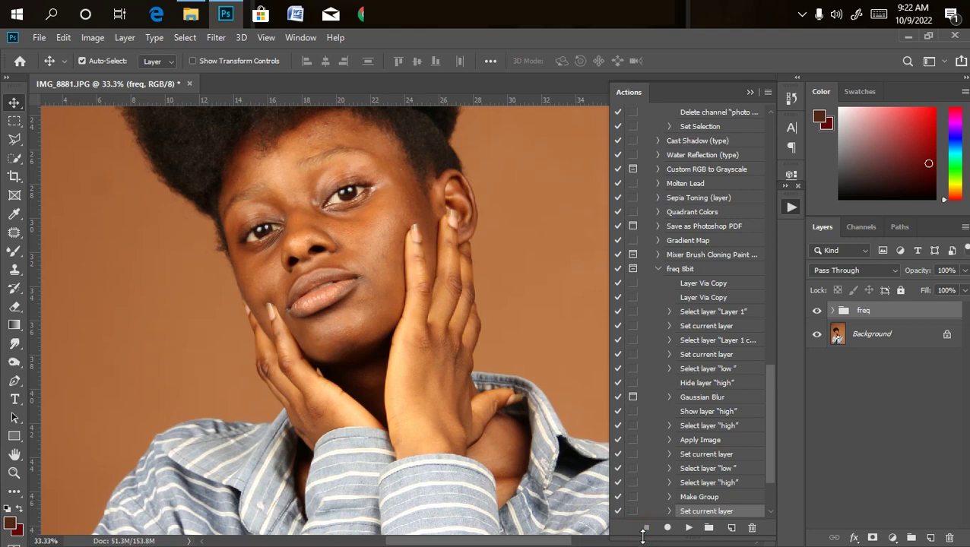
# - Collapse the freq 8bit action and delete the freq layer group so only the Background layer remains
pyautogui.click(658, 270)
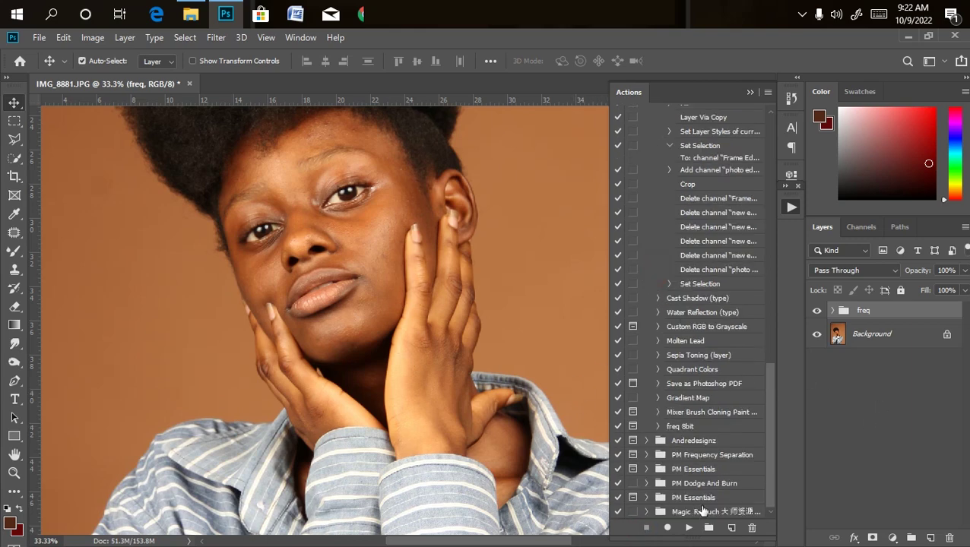
pyautogui.moveTo(763, 398); pyautogui.dragTo(783, 265)
pyautogui.moveTo(771, 321); pyautogui.dragTo(781, 252)
pyautogui.click(669, 255)
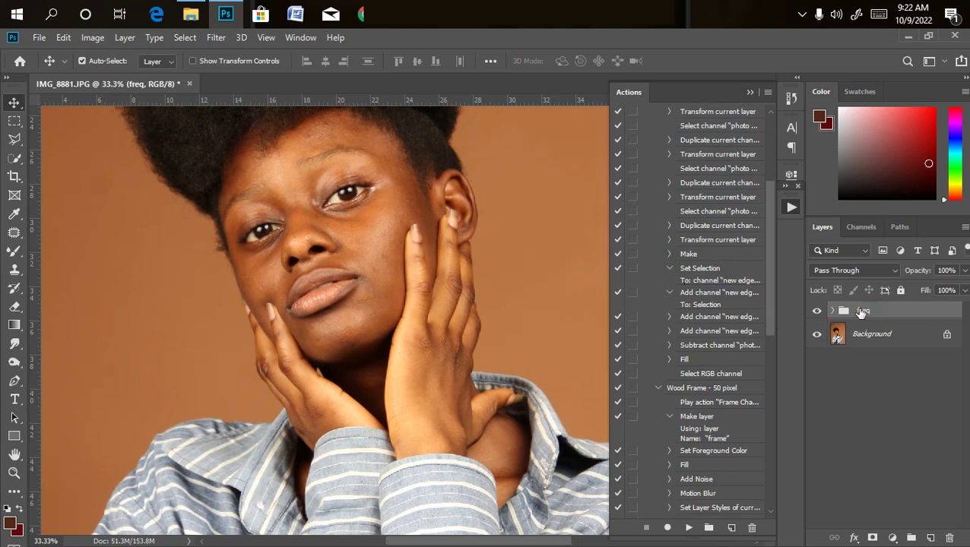
pyautogui.press('Delete')
# - Play the freq 8bit action, accepting a Gaussian Blur radius of 6.0 pixels
pyautogui.moveTo(771, 312); pyautogui.dragTo(728, 513)
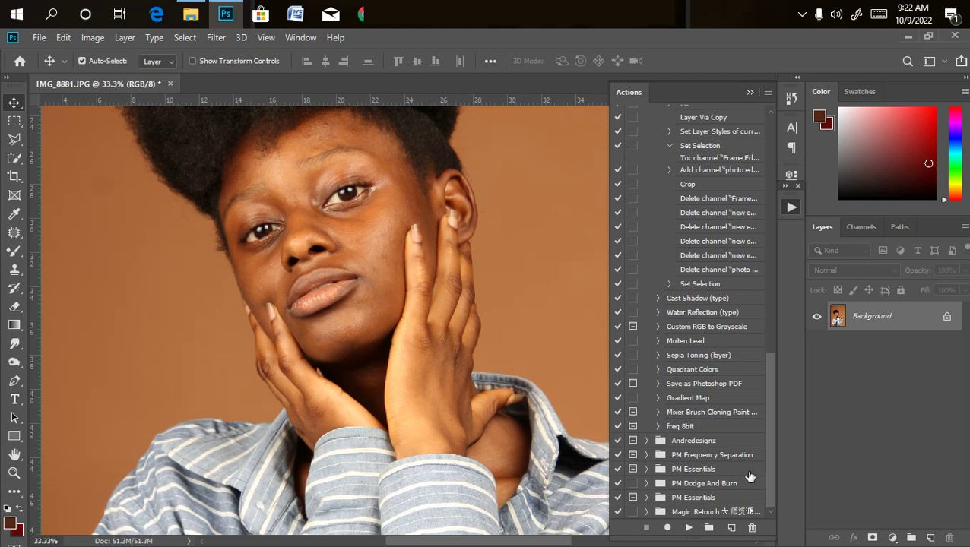
pyautogui.click(699, 430)
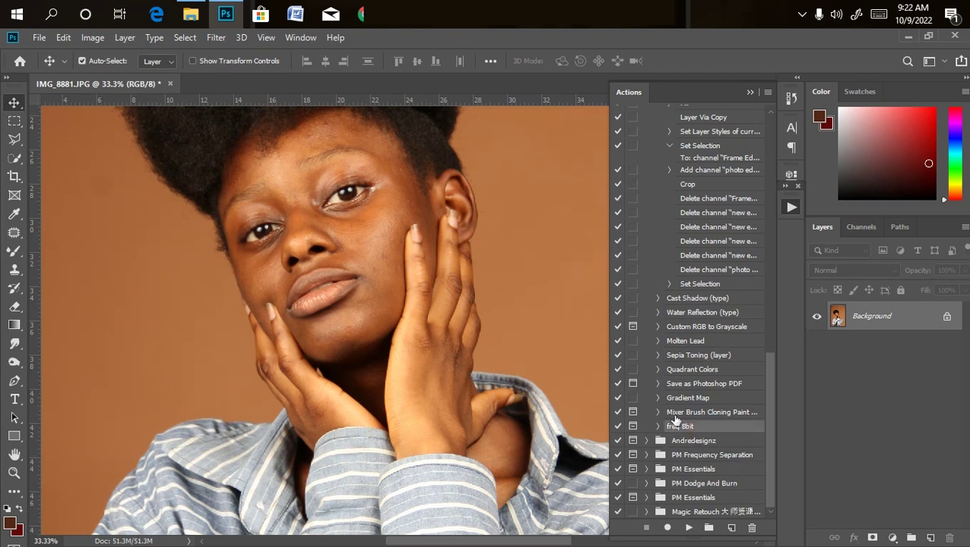
pyautogui.click(687, 528)
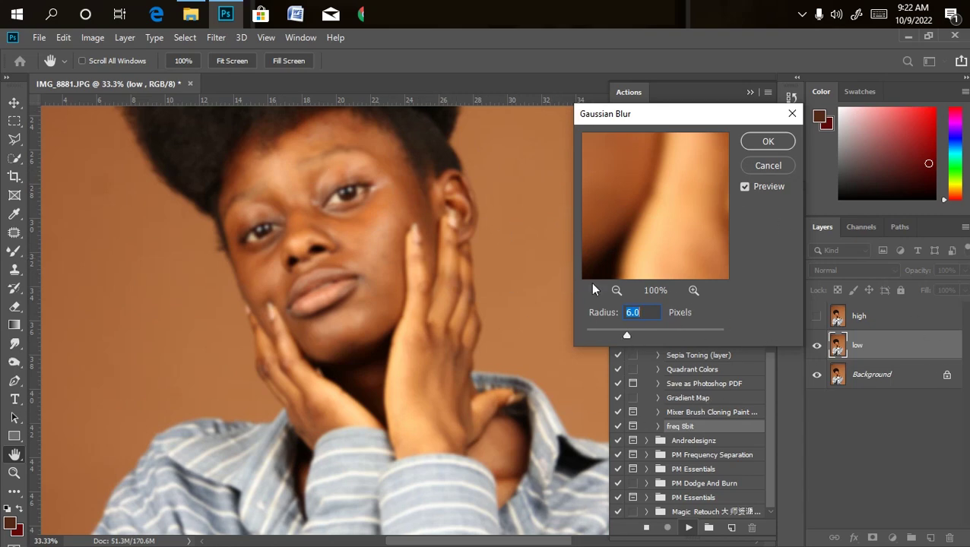
pyautogui.click(765, 144)
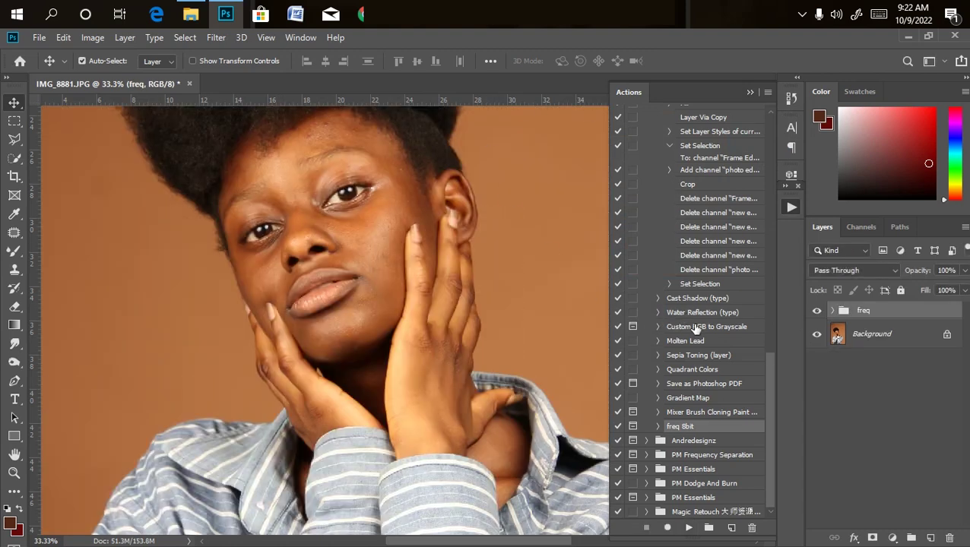
# - Expand the freq layer group and switch the actions list to Button Mode
pyautogui.hotkey('ctrl', '-')
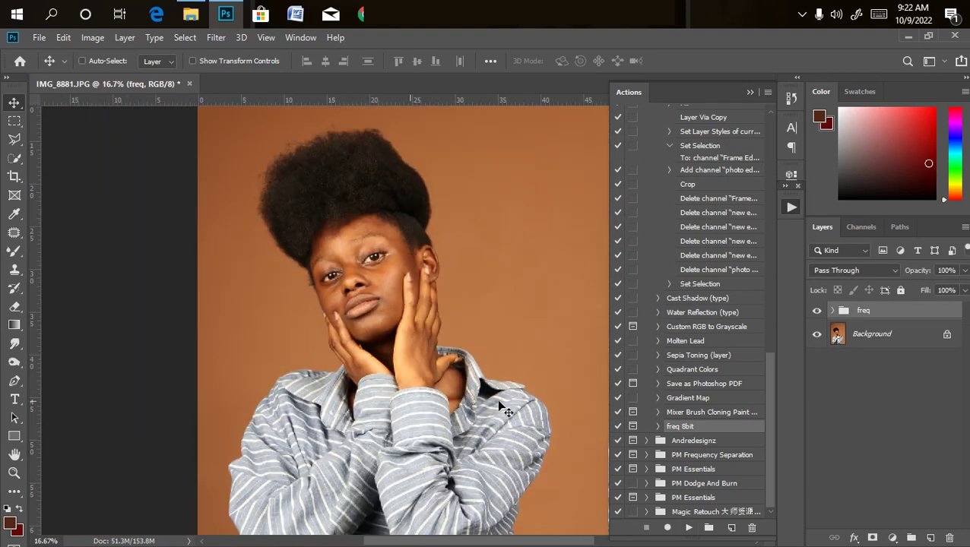
pyautogui.click(832, 310)
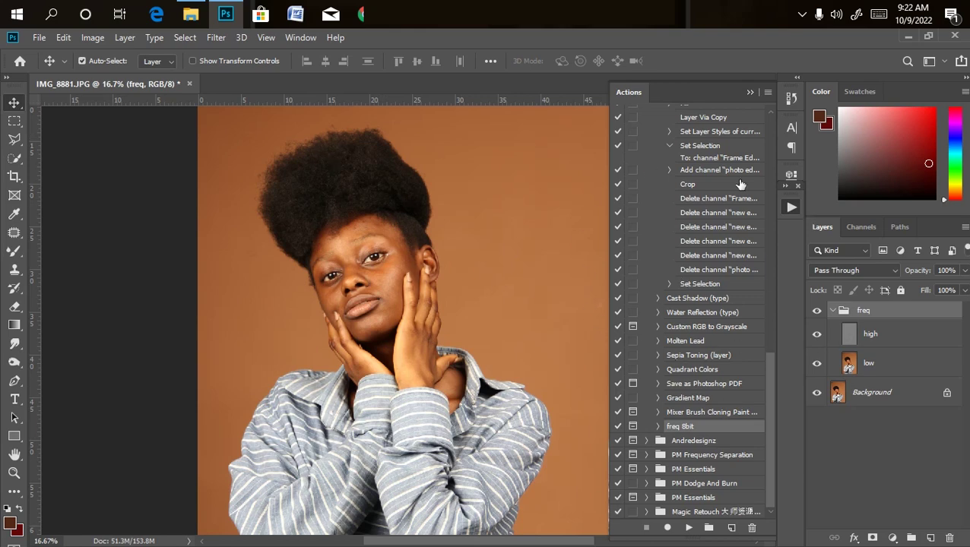
pyautogui.click(768, 93)
pyautogui.click(798, 81)
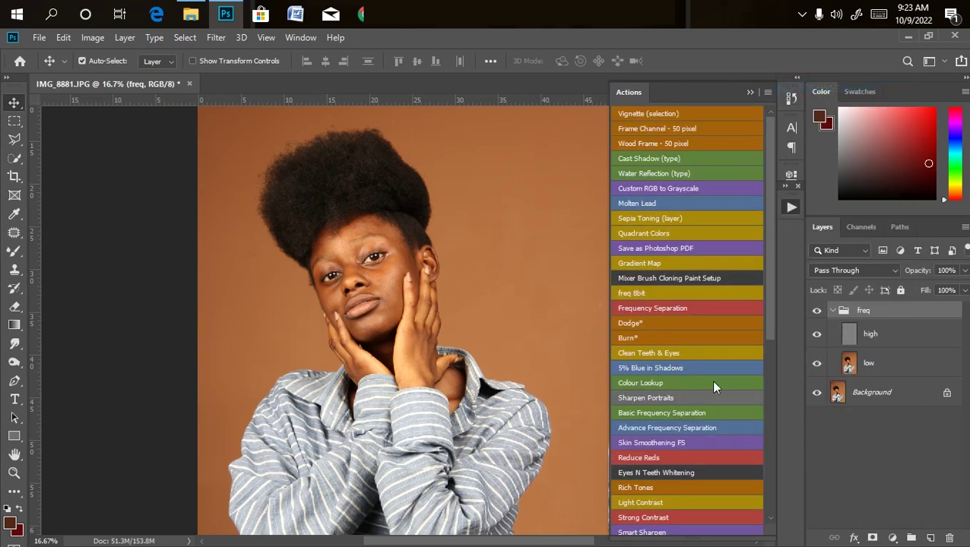
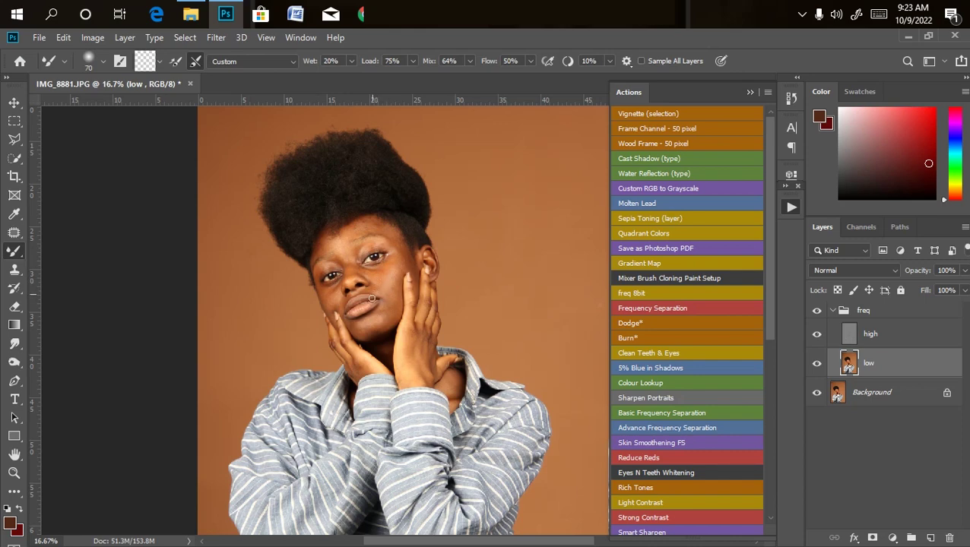
# - Smooth the forehead skin on the low layer with the Mixer Brush at a size of about 90 pixels
pyautogui.scroll(2, 373, 298)
pyautogui.scroll(-1, 373, 296)
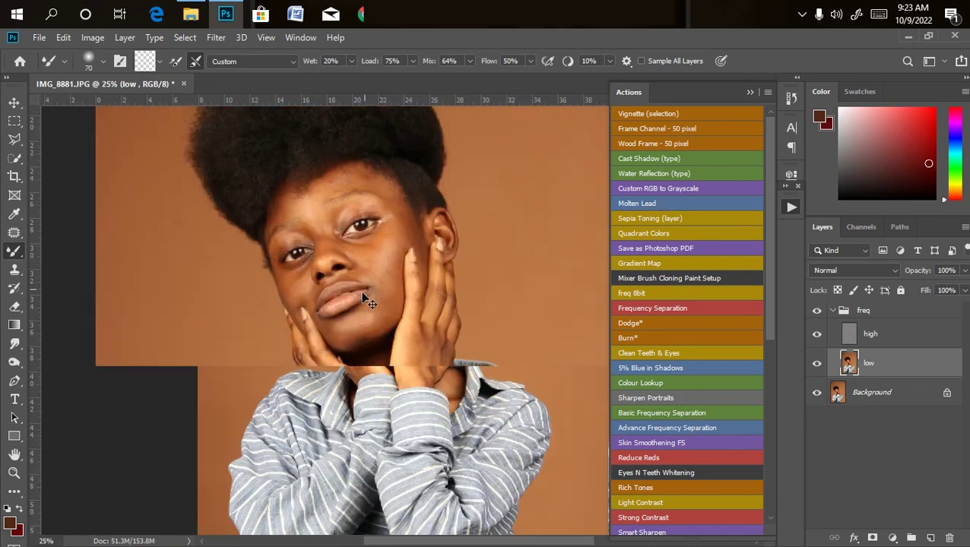
pyautogui.scroll(1, 363, 293)
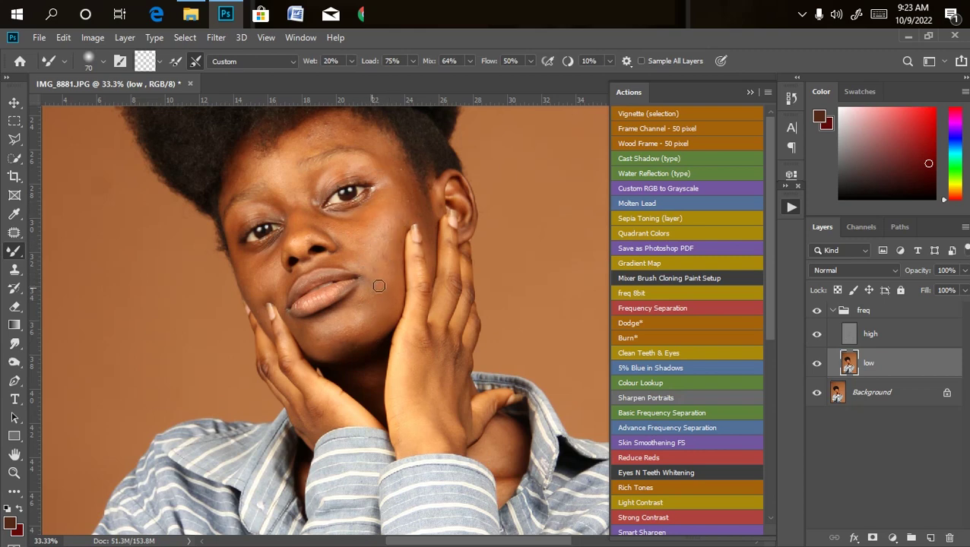
pyautogui.scroll(1, 390, 247)
pyautogui.scroll(-1, 389, 253)
pyautogui.scroll(-1, 375, 272)
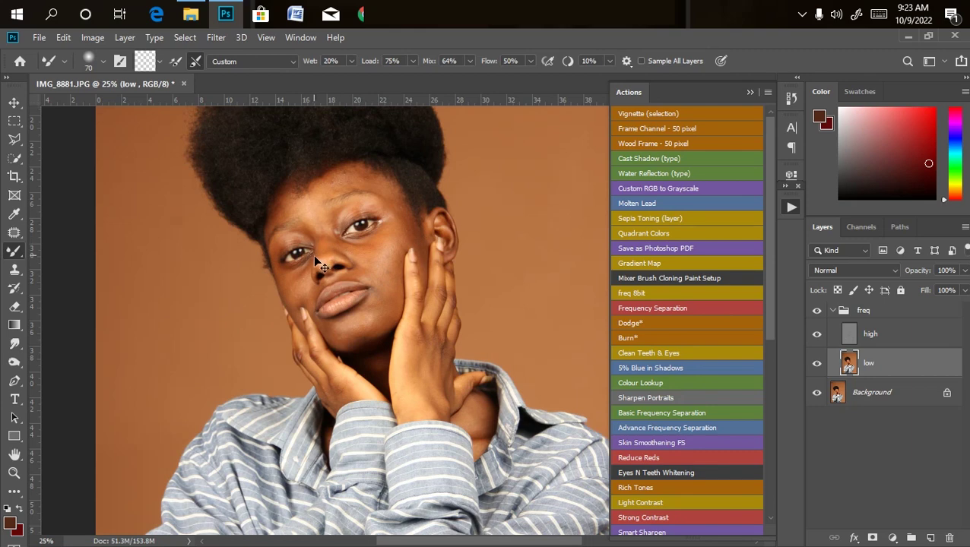
pyautogui.scroll(2, 313, 264)
pyautogui.moveTo(319, 219); pyautogui.dragTo(402, 413)
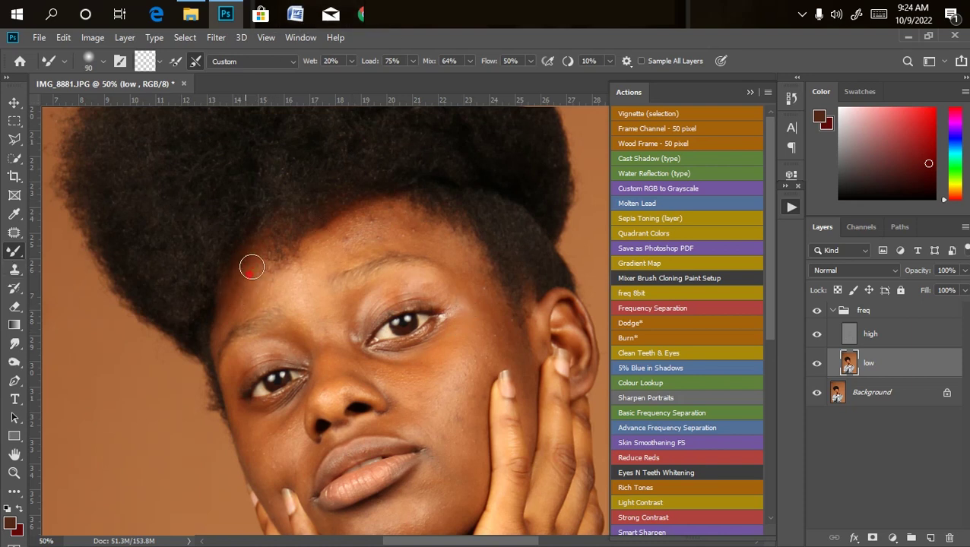
pyautogui.press(']')
pyautogui.moveTo(238, 292); pyautogui.dragTo(239, 305)
pyautogui.moveTo(260, 279)
pyautogui.mouseDown()
pyautogui.moveTo(316, 249)
pyautogui.moveTo(292, 246)
pyautogui.moveTo(340, 261)
pyautogui.moveTo(333, 248)
pyautogui.moveTo(347, 253)
pyautogui.moveTo(339, 241)
pyautogui.moveTo(358, 225)
pyautogui.moveTo(393, 217)
pyautogui.moveTo(364, 244)
pyautogui.moveTo(402, 248)
pyautogui.moveTo(366, 229)
pyautogui.moveTo(393, 231)
pyautogui.moveTo(383, 205)
pyautogui.mouseUp()
pyautogui.moveTo(437, 244)
pyautogui.mouseDown()
pyautogui.moveTo(350, 233)
pyautogui.moveTo(352, 252)
pyautogui.moveTo(415, 262)
pyautogui.moveTo(420, 245)
pyautogui.moveTo(430, 248)
pyautogui.moveTo(426, 226)
pyautogui.moveTo(413, 226)
pyautogui.moveTo(479, 282)
pyautogui.mouseUp()
pyautogui.press(']')
pyautogui.click(376, 231)
pyautogui.moveTo(377, 231)
pyautogui.mouseDown()
pyautogui.moveTo(409, 219)
pyautogui.moveTo(427, 232)
pyautogui.moveTo(385, 214)
pyautogui.moveTo(372, 226)
pyautogui.moveTo(389, 240)
pyautogui.moveTo(368, 234)
pyautogui.moveTo(396, 221)
pyautogui.mouseUp()
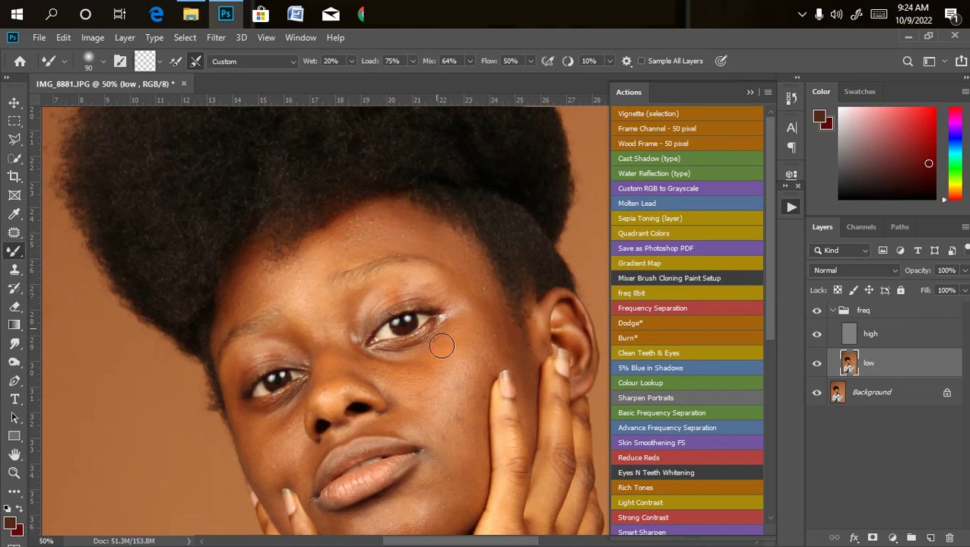
# - Blend the temple and the cheek beside the raised fingers on the low layer with the Mixer Brush at about 80 to 90 pixels
pyautogui.press('[')
pyautogui.press('[')
pyautogui.moveTo(503, 335); pyautogui.dragTo(503, 330)
pyautogui.moveTo(445, 444); pyautogui.dragTo(472, 362)
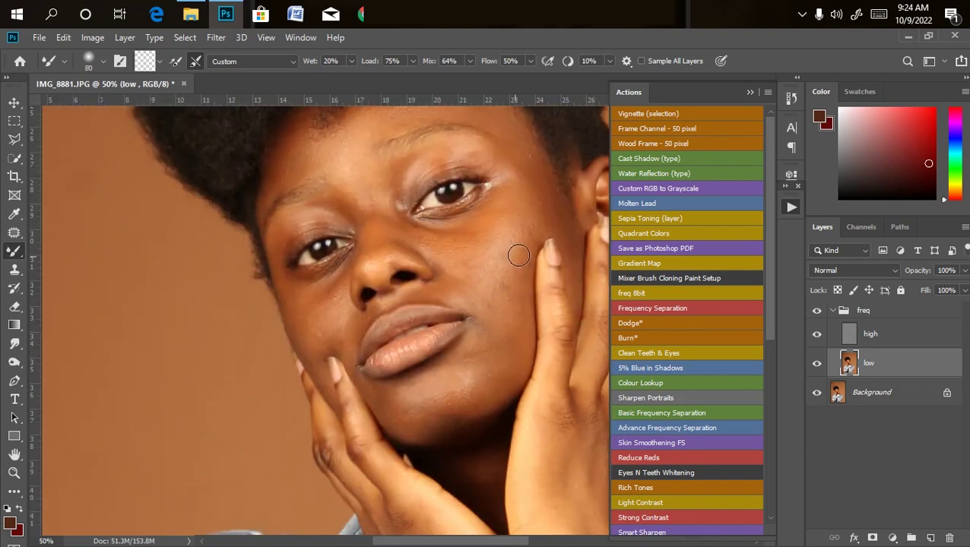
pyautogui.click(516, 264)
pyautogui.press(']')
pyautogui.click(505, 282)
pyautogui.click(502, 342)
pyautogui.click(515, 362)
pyautogui.click(484, 343)
# - Blend the upper cheek and the skin under the eye nearest the ear with the Mixer Brush at 80 pixels
pyautogui.press('[')
pyautogui.click(535, 220)
pyautogui.click(500, 204)
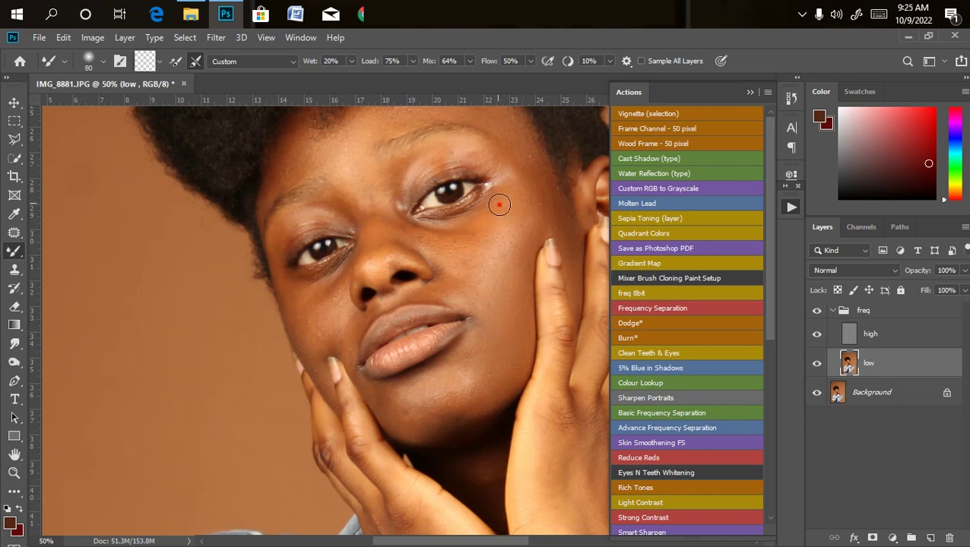
pyautogui.click(429, 240)
pyautogui.moveTo(493, 263); pyautogui.dragTo(476, 342)
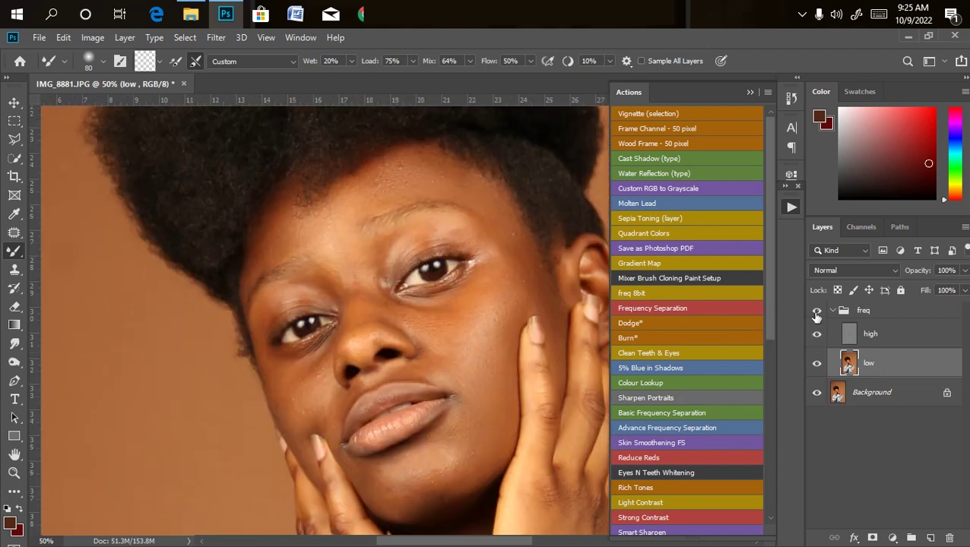
# - Smooth the bridge of the nose and the brow and eyelid nearest the ear on the low layer with the Mixer Brush at about 70 pixels
pyautogui.click(814, 311)
pyautogui.press(']')
pyautogui.moveTo(399, 304)
pyautogui.mouseDown()
pyautogui.moveTo(423, 338)
pyautogui.moveTo(412, 312)
pyautogui.moveTo(424, 313)
pyautogui.mouseUp()
pyautogui.press('[')
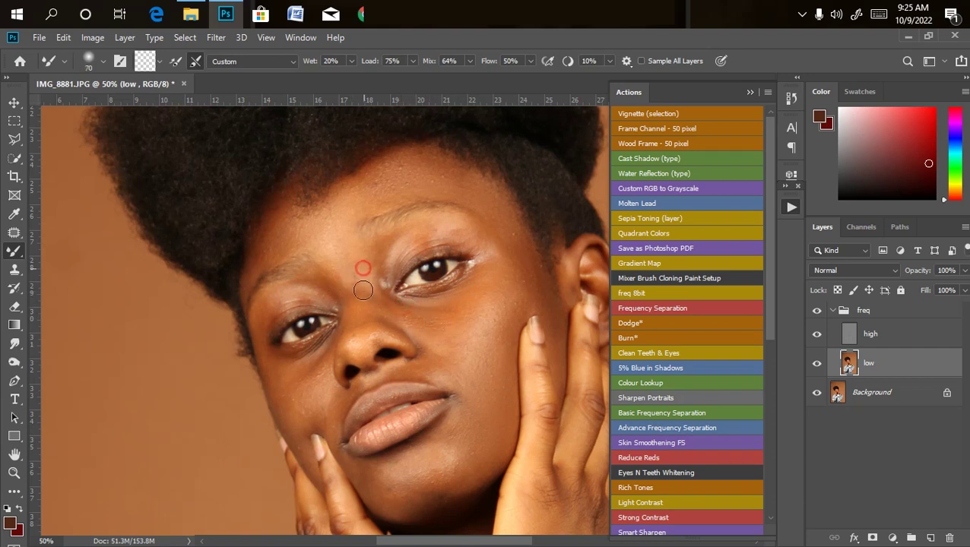
pyautogui.press('[')
pyautogui.click(423, 220)
pyautogui.moveTo(420, 225)
pyautogui.mouseDown()
pyautogui.moveTo(441, 230)
pyautogui.moveTo(456, 252)
pyautogui.moveTo(449, 246)
pyautogui.mouseUp()
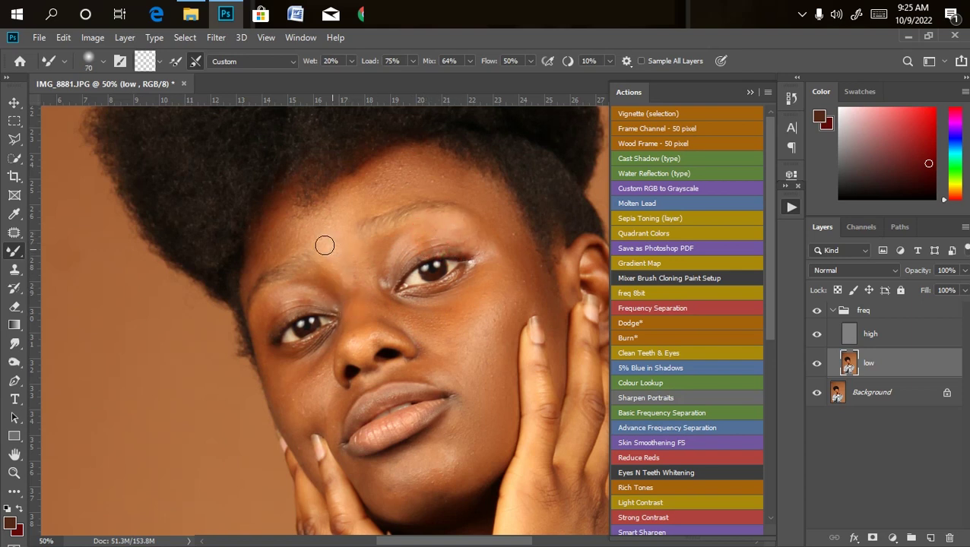
# - Blend the side of the nose, the jaw and the chin on the low layer with the Mixer Brush at about 70 to 80 pixels
pyautogui.press('[')
pyautogui.click(353, 324)
pyautogui.press(']')
pyautogui.click(472, 419)
pyautogui.moveTo(492, 441)
pyautogui.mouseDown()
pyautogui.moveTo(472, 465)
pyautogui.moveTo(496, 452)
pyautogui.moveTo(396, 490)
pyautogui.moveTo(411, 451)
pyautogui.mouseUp()
pyautogui.moveTo(461, 395); pyautogui.dragTo(525, 327)
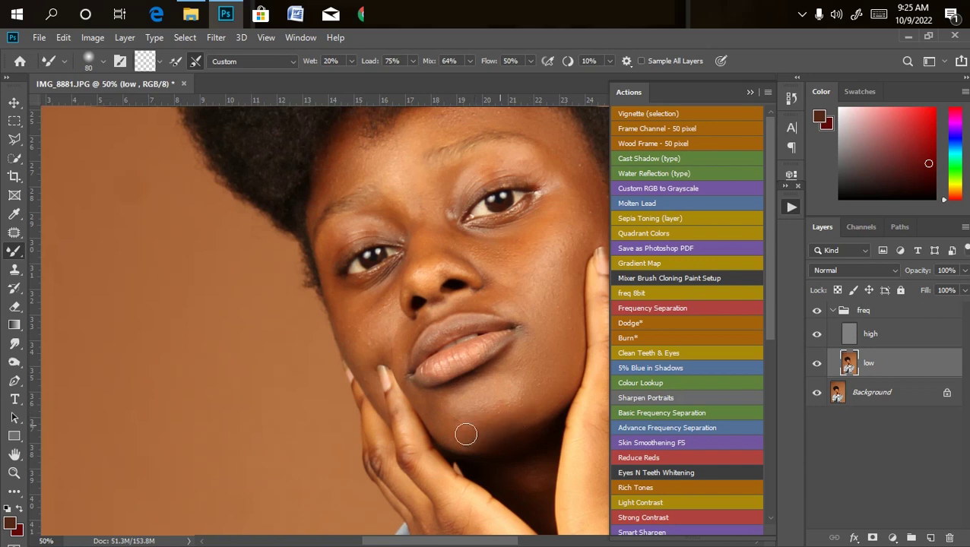
pyautogui.moveTo(463, 419)
pyautogui.mouseDown()
pyautogui.moveTo(477, 416)
pyautogui.moveTo(456, 408)
pyautogui.moveTo(496, 393)
pyautogui.mouseUp()
# - Blend the under-eye area and cheek farthest from the ear, plus the chin, adjusting the Mixer Brush size to fit each area
pyautogui.press(']')
pyautogui.press(']')
pyautogui.press('[')
pyautogui.press('[')
pyautogui.moveTo(388, 297); pyautogui.dragTo(376, 325)
pyautogui.press('[')
pyautogui.press('[')
pyautogui.click(385, 277)
pyautogui.press(']')
pyautogui.press(']')
pyautogui.press(']')
pyautogui.click(355, 333)
pyautogui.press('[')
pyautogui.click(462, 407)
# - Smooth the raised fingers beside the ear on the low layer with the Mixer Brush at about 80 pixels
pyautogui.moveTo(495, 412); pyautogui.dragTo(415, 287)
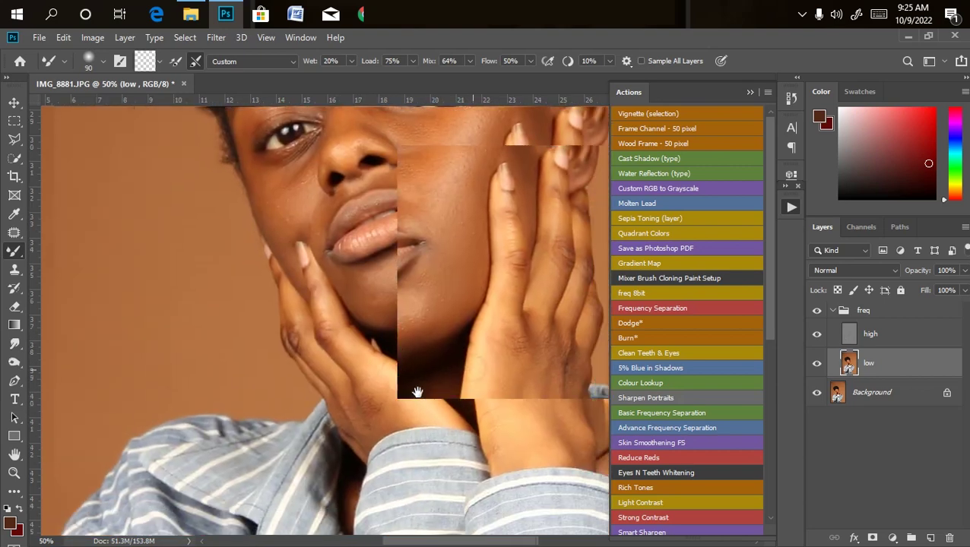
pyautogui.moveTo(417, 394); pyautogui.dragTo(383, 465)
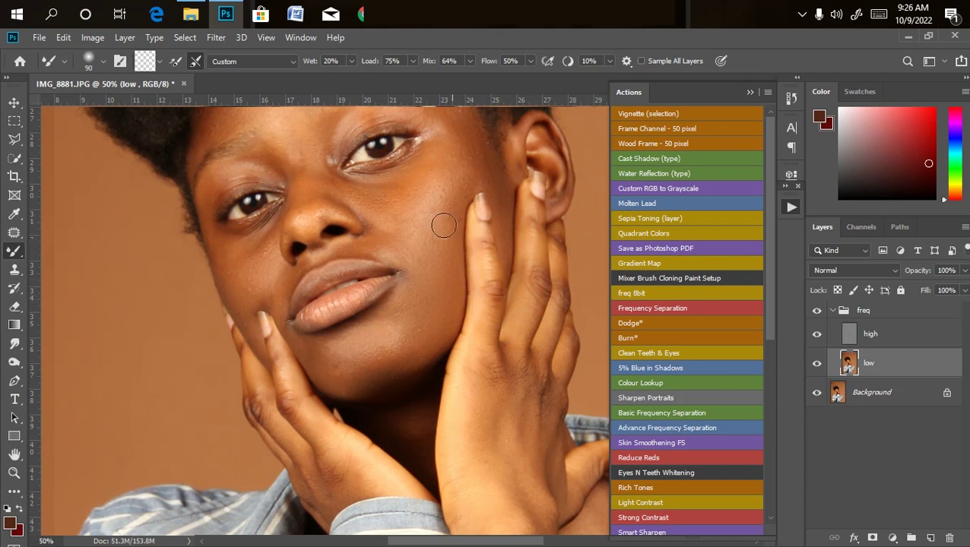
pyautogui.press('[')
pyautogui.press('[')
pyautogui.press(']')
pyautogui.moveTo(489, 273); pyautogui.dragTo(488, 292)
pyautogui.click(537, 260)
pyautogui.moveTo(537, 260); pyautogui.dragTo(538, 273)
pyautogui.moveTo(538, 237); pyautogui.dragTo(535, 244)
pyautogui.moveTo(520, 281); pyautogui.dragTo(522, 317)
# - Even out the knuckles and back of the hand near the ear with the Mixer Brush at about 100 pixels
pyautogui.press('[')
pyautogui.press('[')
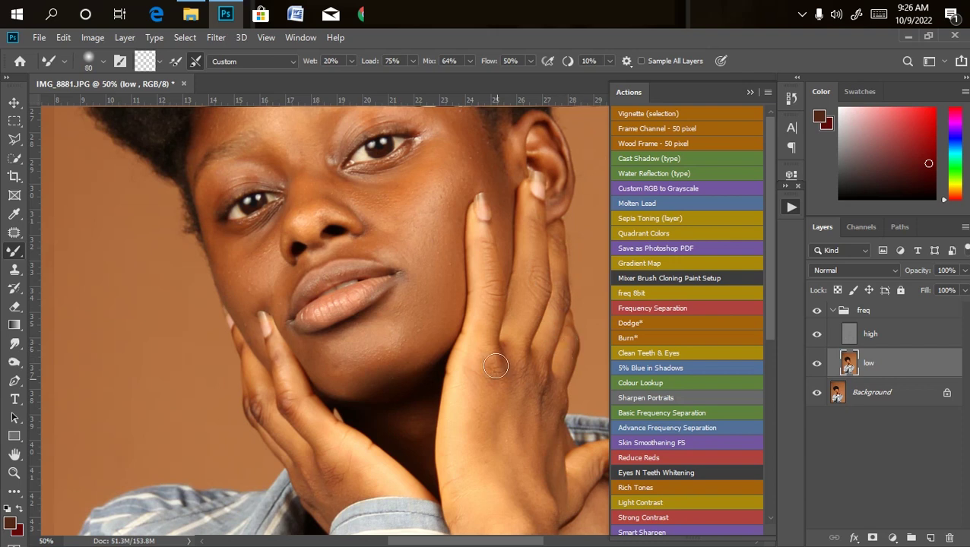
pyautogui.press(']')
pyautogui.press(']')
pyautogui.moveTo(496, 359)
pyautogui.mouseDown()
pyautogui.moveTo(490, 379)
pyautogui.moveTo(536, 390)
pyautogui.moveTo(549, 424)
pyautogui.mouseUp()
pyautogui.moveTo(494, 444); pyautogui.dragTo(516, 372)
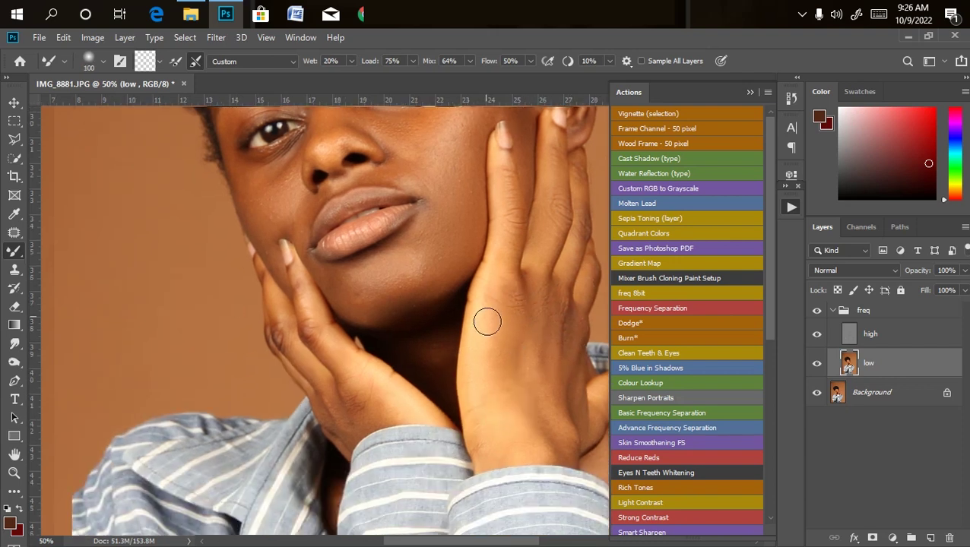
pyautogui.press(']')
pyautogui.press(']')
pyautogui.click(526, 325)
pyautogui.press('[')
pyautogui.press('[')
pyautogui.click(525, 335)
pyautogui.press('[')
pyautogui.press('[')
# - Compare the portrait with the freq group hidden and shown to examine the face and hand retouching
pyautogui.hotkey('ctrl', '-')
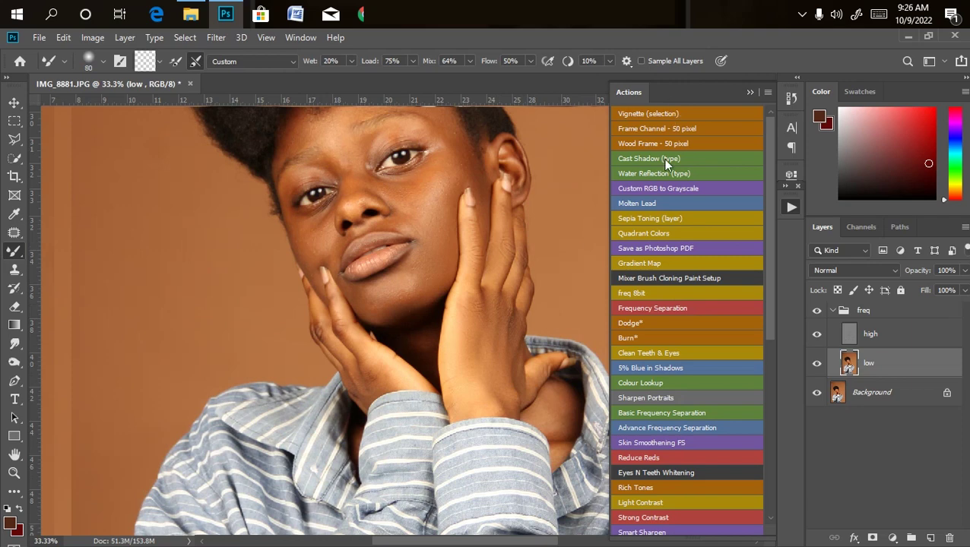
pyautogui.click(817, 310)
pyautogui.click(816, 310)
pyautogui.hotkey('ctrl', '-')
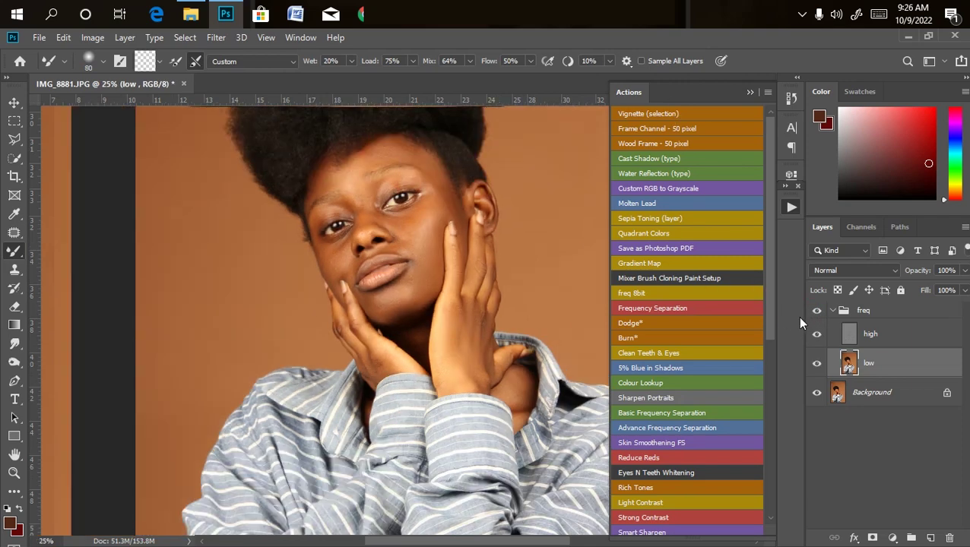
pyautogui.hotkey('ctrl', '+')
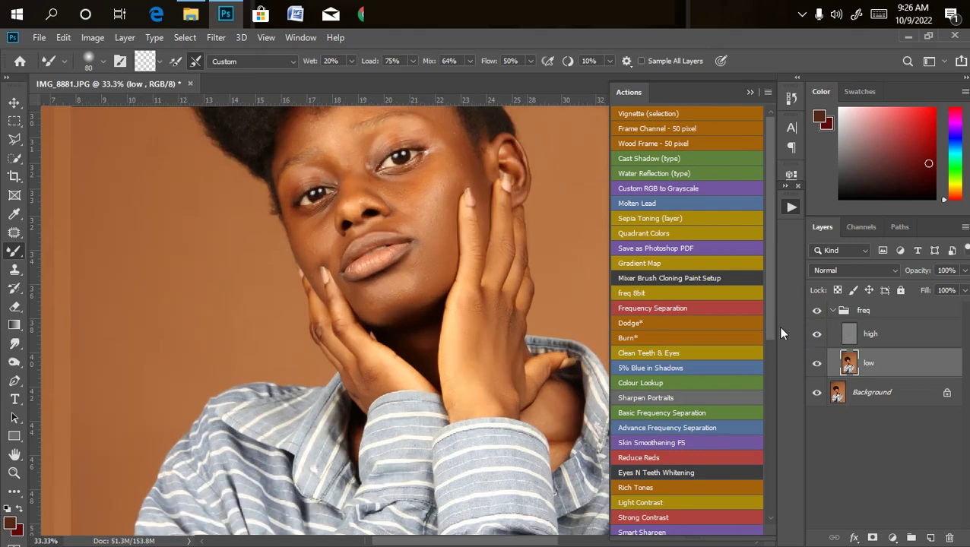
pyautogui.hotkey('ctrl', '+')
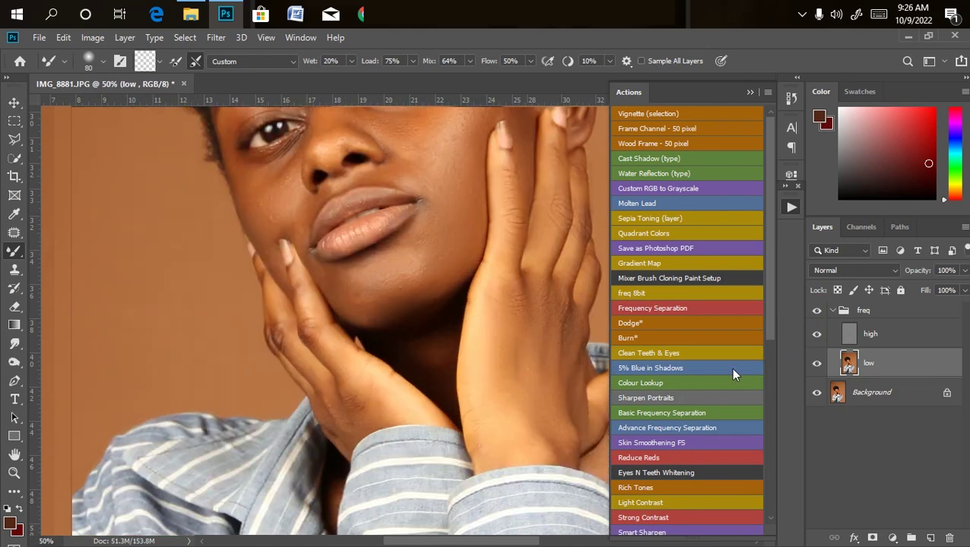
# - Smooth the fingers of the hand farthest from the ear with the Mixer Brush at 70 pixels
pyautogui.hotkey('ctrl', '-')
pyautogui.hotkey('ctrl', '+')
pyautogui.press('[')
pyautogui.moveTo(308, 314); pyautogui.dragTo(309, 342)
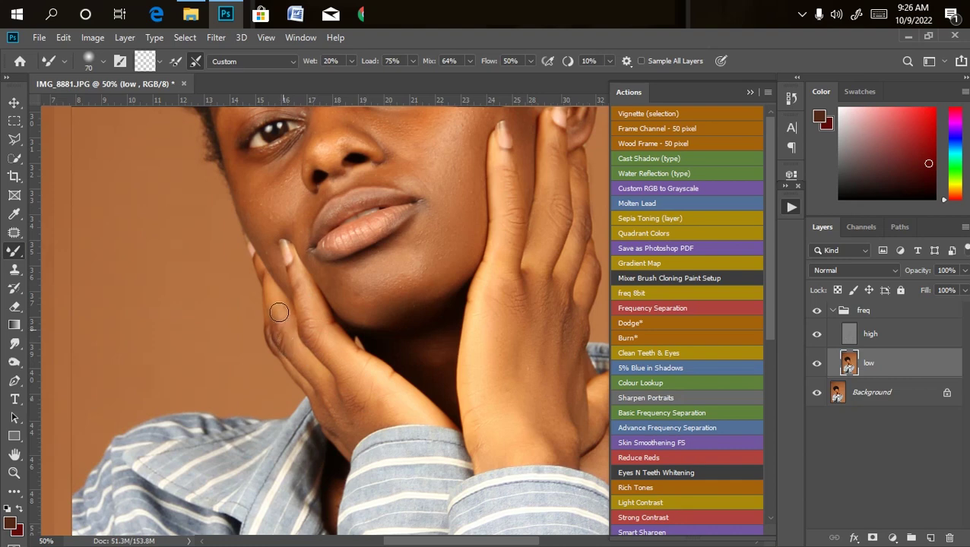
# - Refine the forehead skin on the low layer with the Mixer Brush at about 100 to 125 pixels
pyautogui.scroll(-2, 310, 277)
pyautogui.scroll(1, 320, 130)
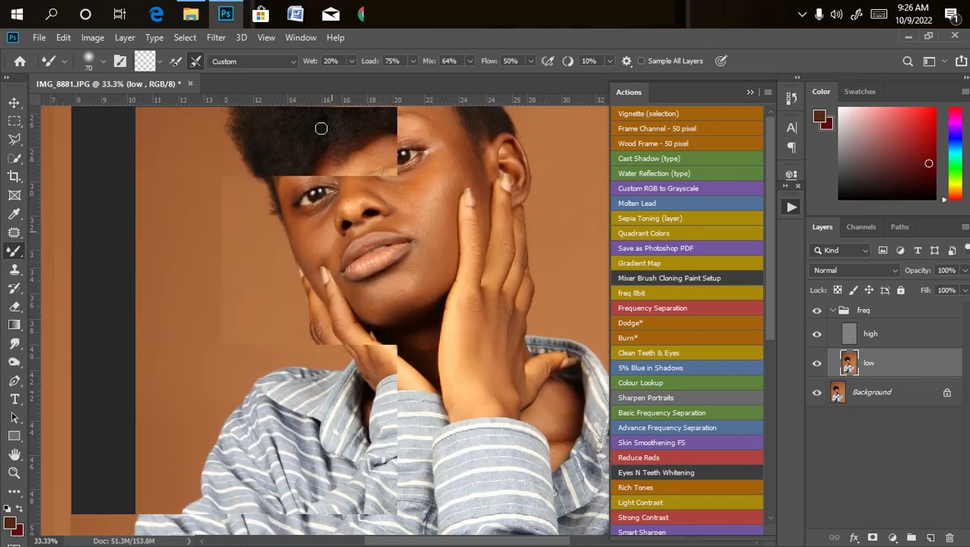
pyautogui.scroll(-1, 366, 239)
pyautogui.press(']')
pyautogui.press(']')
pyautogui.press(']')
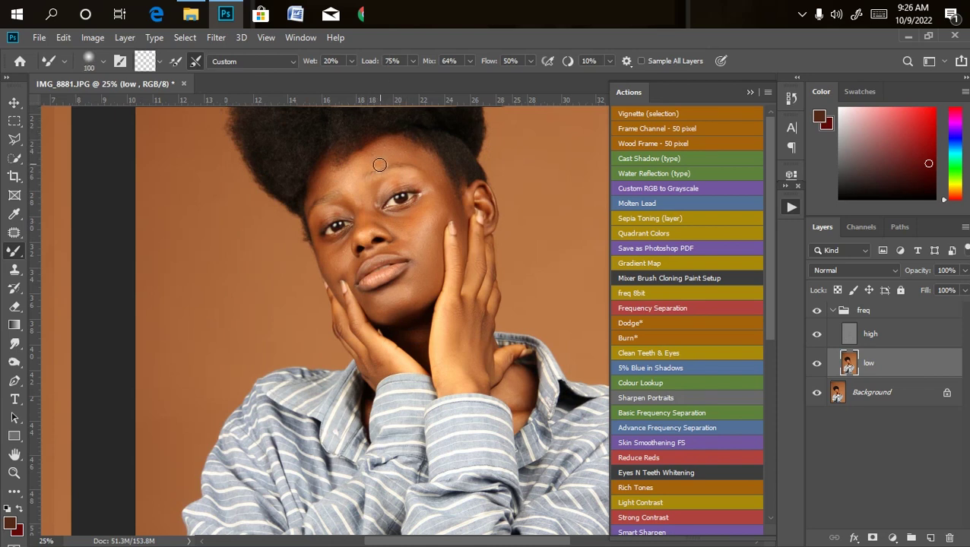
pyautogui.moveTo(386, 157); pyautogui.dragTo(388, 152)
pyautogui.moveTo(399, 155); pyautogui.dragTo(424, 166)
pyautogui.press(']')
pyautogui.moveTo(399, 152); pyautogui.dragTo(406, 158)
# - Toggle the freq group's visibility and check the finished skin smoothing at several magnifications
pyautogui.hotkey('ctrl', '+')
pyautogui.hotkey('ctrl', '-')
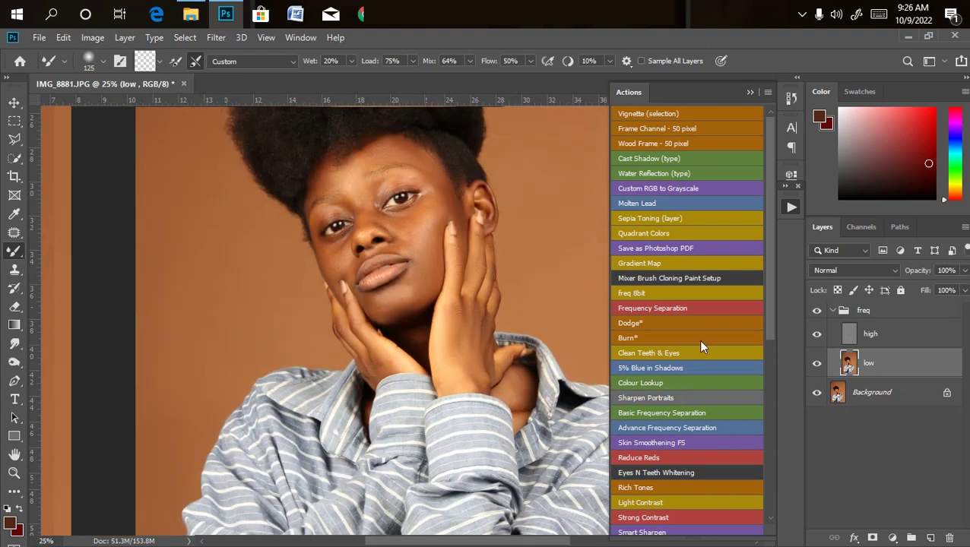
pyautogui.click(816, 311)
pyautogui.click(816, 312)
pyautogui.hotkey('ctrl', '-')
pyautogui.hotkey('ctrl', '-')
pyautogui.hotkey('ctrl', '+')
pyautogui.hotkey('ctrl', '+')
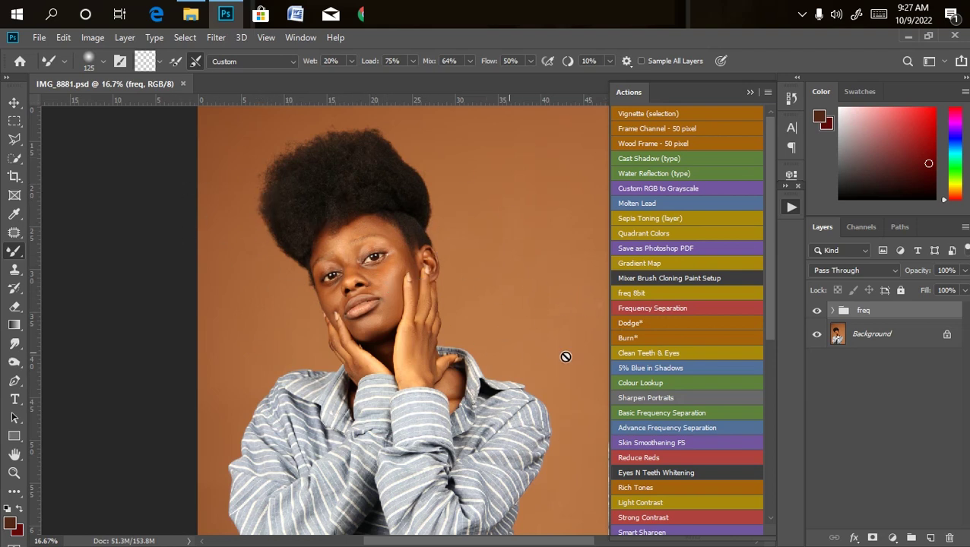
# - Run the Dodge* action and the Burn* action to add their masked adjustment layers above the freq group
pyautogui.click(638, 323)
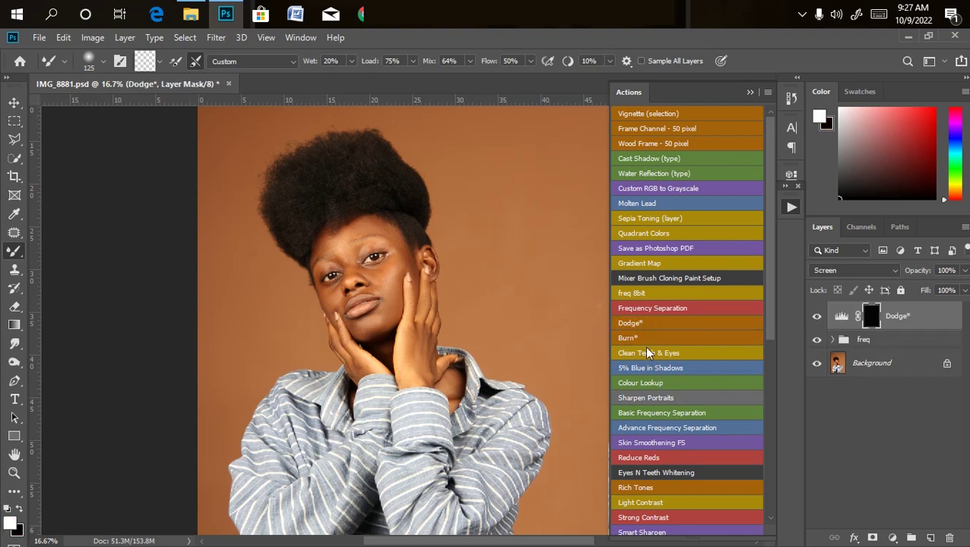
pyautogui.click(640, 338)
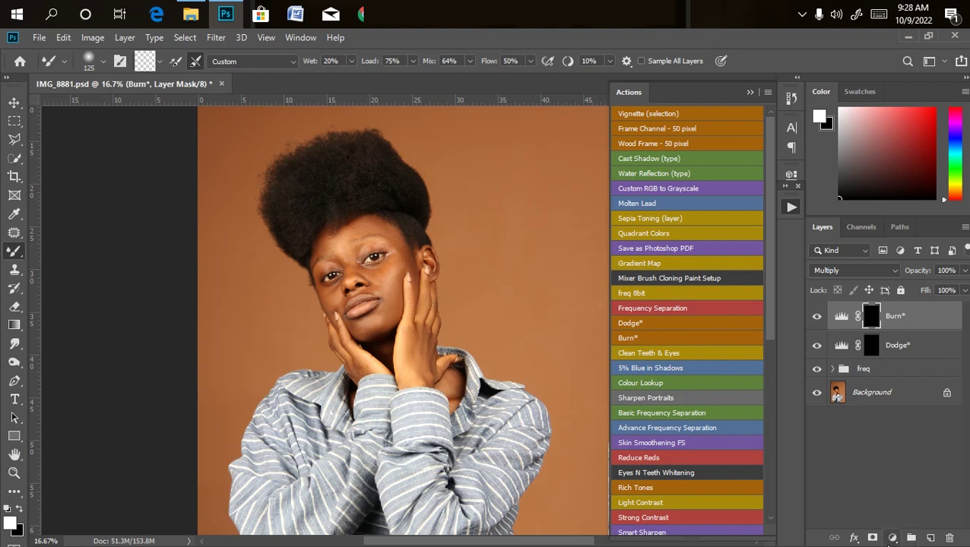
# - Add a Black & White adjustment layer above Burn* and lower its Reds to -58
pyautogui.click(892, 538)
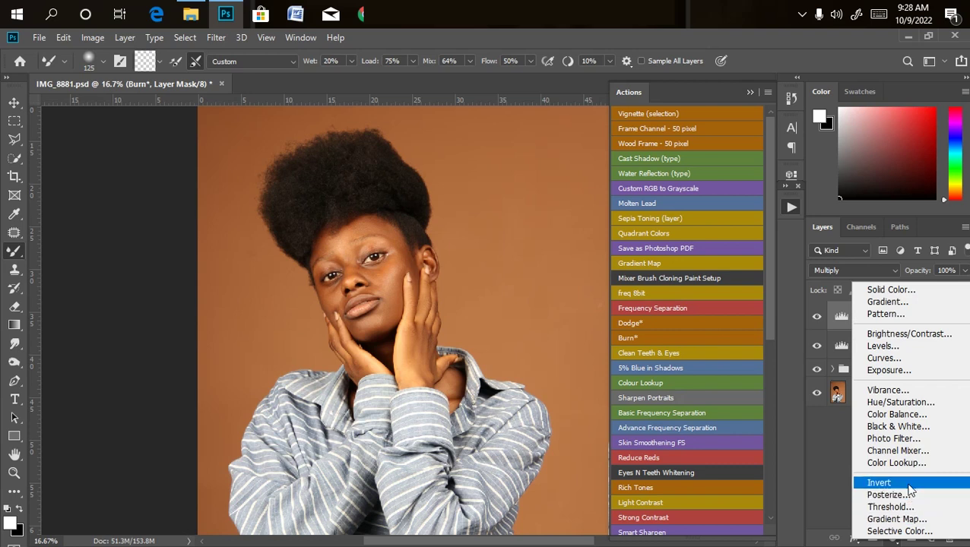
pyautogui.click(898, 427)
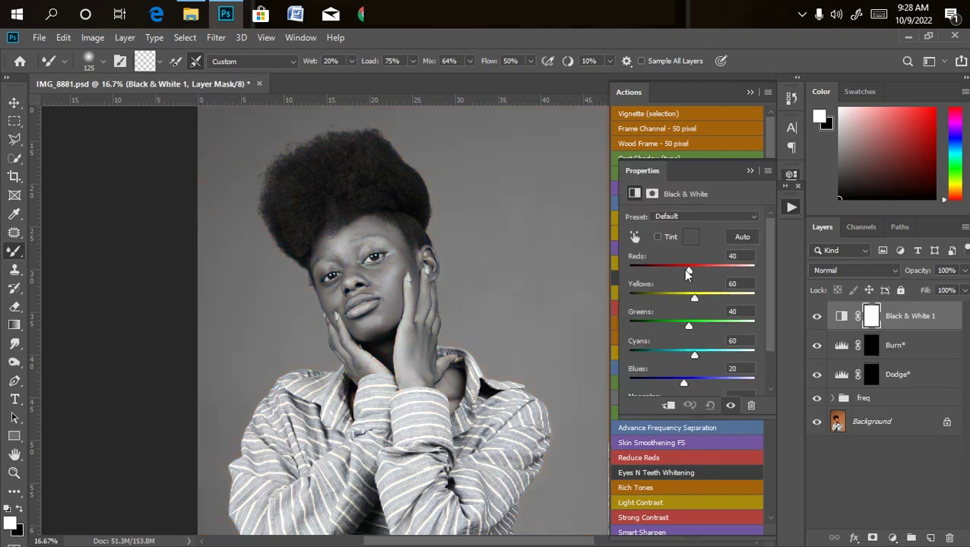
pyautogui.moveTo(679, 268); pyautogui.dragTo(662, 272)
pyautogui.press(']')
pyautogui.press('x')
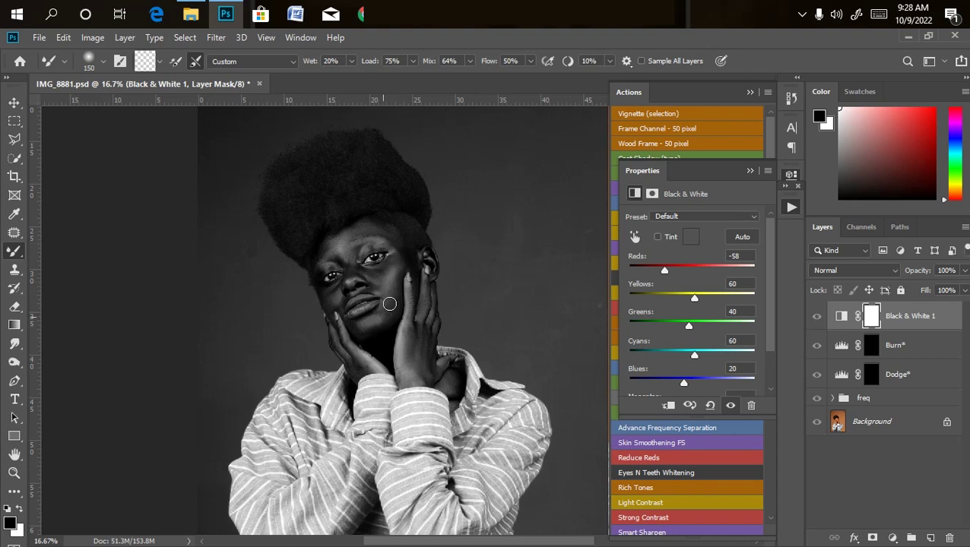
# - Target the Burn* layer mask and switch to the Brush Tool with 10% opacity
pyautogui.click(904, 346)
pyautogui.click(842, 346)
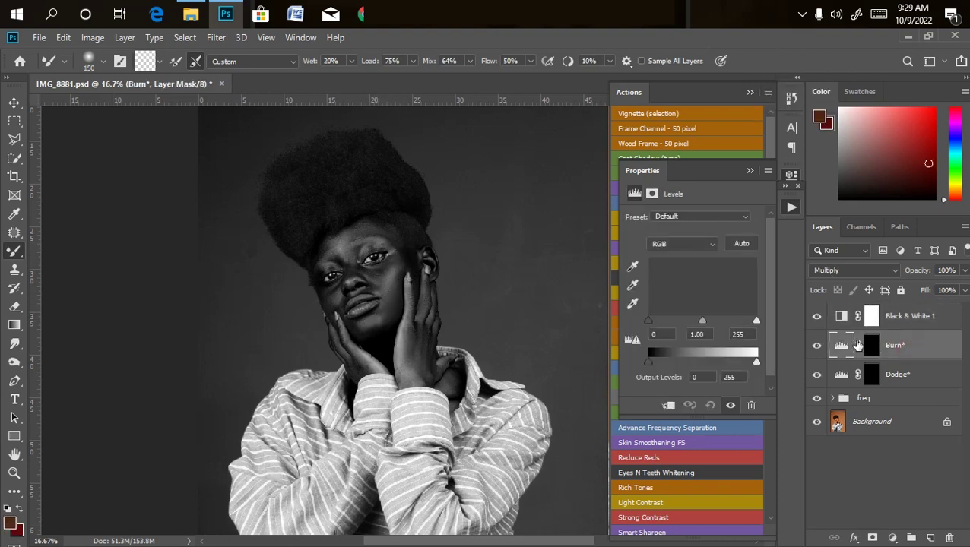
pyautogui.click(872, 347)
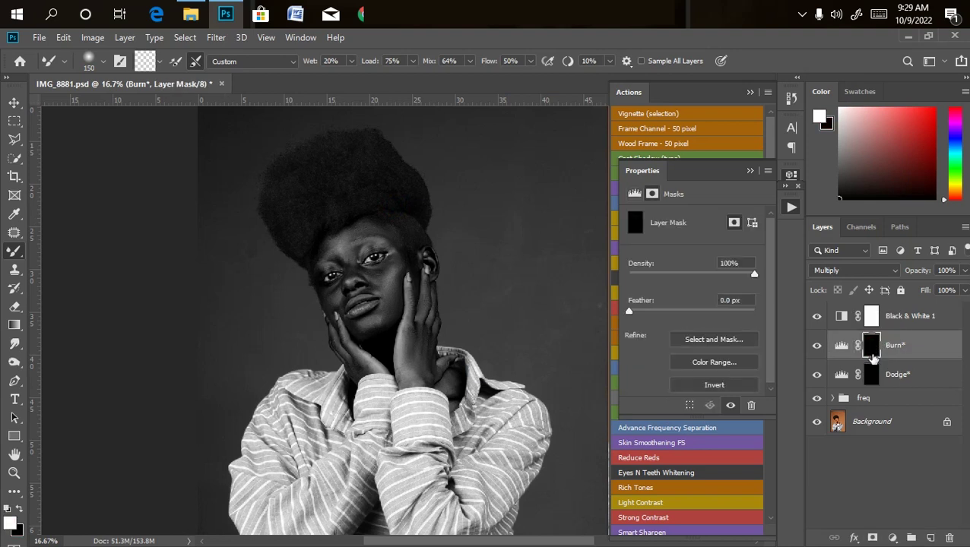
pyautogui.click(840, 347)
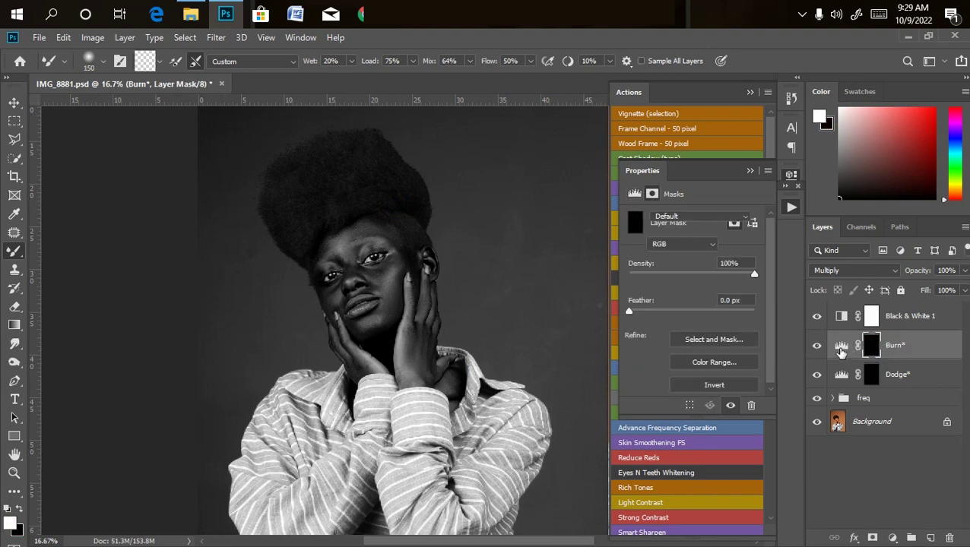
pyautogui.click(872, 348)
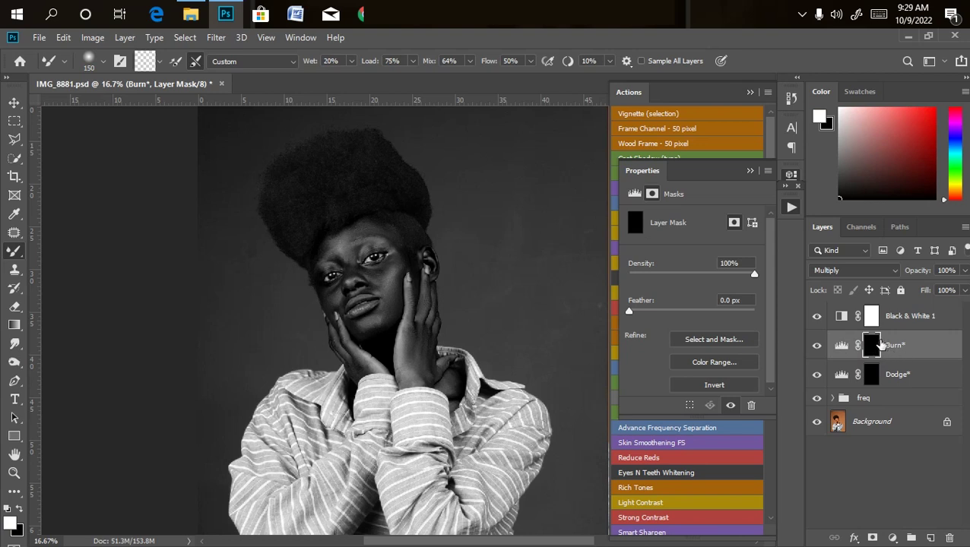
pyautogui.rightClick(14, 254)
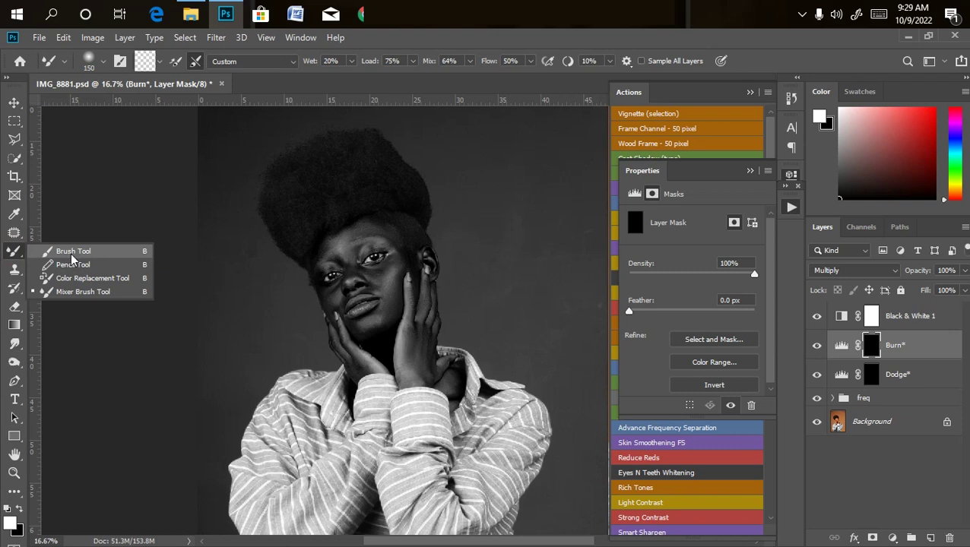
pyautogui.click(73, 252)
pyautogui.click(326, 61)
pyautogui.moveTo(304, 79); pyautogui.dragTo(276, 79)
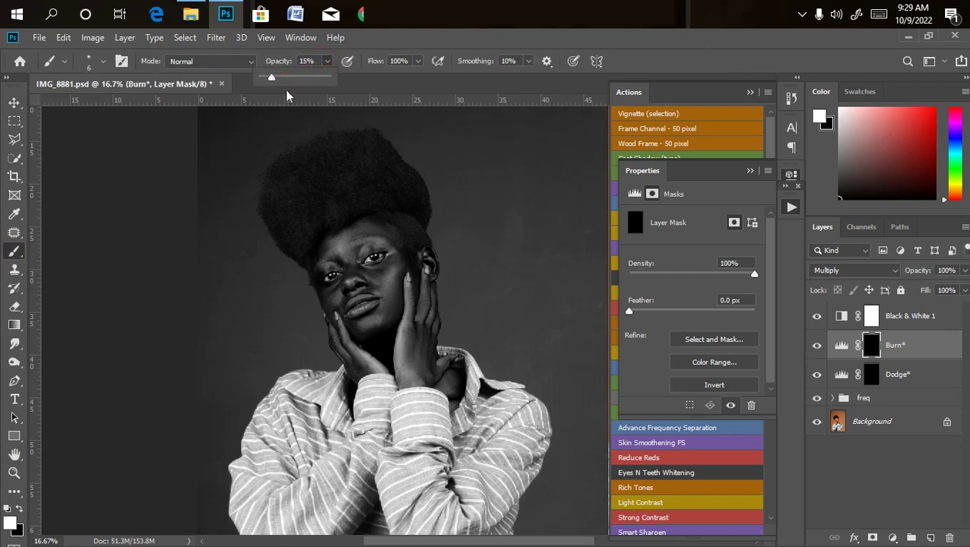
pyautogui.press('Return')
# - Burn the cheek beside the raised fingers by painting white on the Burn* mask with a brush of about 150 pixels
pyautogui.hotkey('ctrl', '+')
pyautogui.press(']')
pyautogui.press(']')
pyautogui.press(']')
pyautogui.press(']')
pyautogui.press(']')
pyautogui.press(']')
pyautogui.press(']')
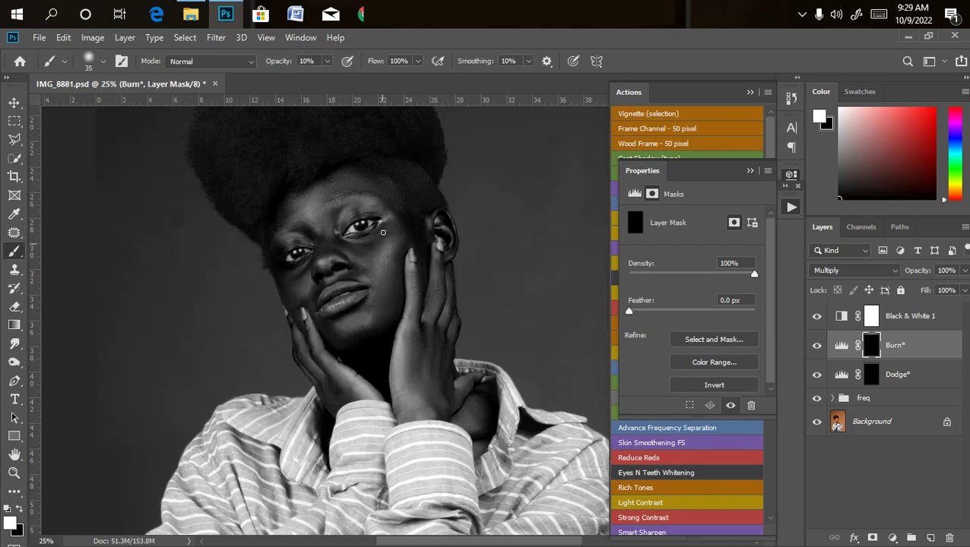
pyautogui.press(']')
pyautogui.press(']')
pyautogui.press(']')
pyautogui.moveTo(395, 254)
pyautogui.mouseDown()
pyautogui.moveTo(376, 318)
pyautogui.moveTo(403, 260)
pyautogui.moveTo(379, 314)
pyautogui.moveTo(387, 299)
pyautogui.mouseUp()
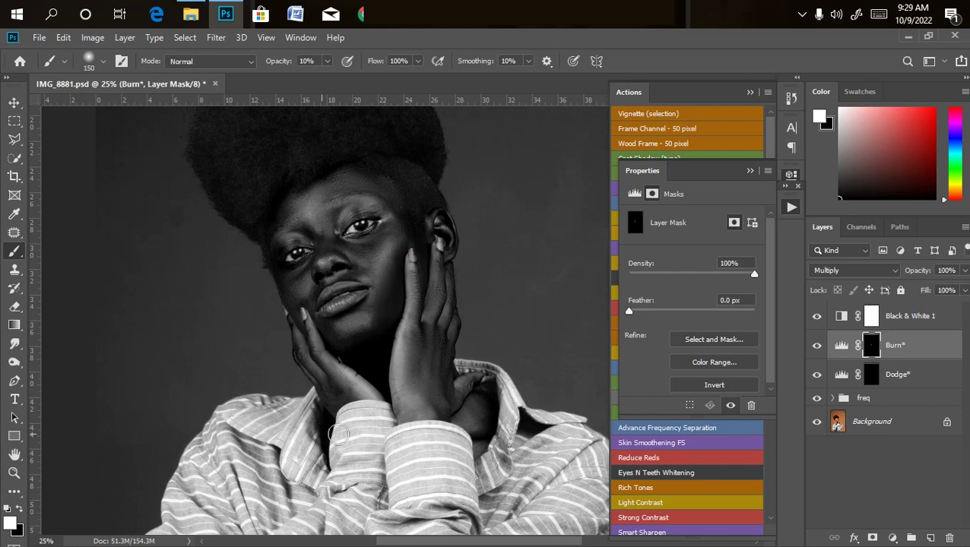
# - Burn the forehead, the nose and the cheek farthest from the ear on the Burn* mask with a brush of about 100 to 150 pixels
pyautogui.moveTo(357, 186)
pyautogui.mouseDown()
pyautogui.moveTo(379, 195)
pyautogui.moveTo(349, 178)
pyautogui.moveTo(370, 199)
pyautogui.moveTo(349, 180)
pyautogui.moveTo(329, 185)
pyautogui.moveTo(362, 187)
pyautogui.mouseUp()
pyautogui.press(']')
pyautogui.press('[')
pyautogui.press('[')
pyautogui.press('[')
pyautogui.moveTo(345, 243)
pyautogui.mouseDown()
pyautogui.moveTo(363, 259)
pyautogui.moveTo(333, 236)
pyautogui.moveTo(308, 276)
pyautogui.moveTo(320, 243)
pyautogui.moveTo(280, 276)
pyautogui.moveTo(295, 315)
pyautogui.moveTo(284, 298)
pyautogui.moveTo(293, 303)
pyautogui.moveTo(303, 278)
pyautogui.mouseUp()
pyautogui.press(']')
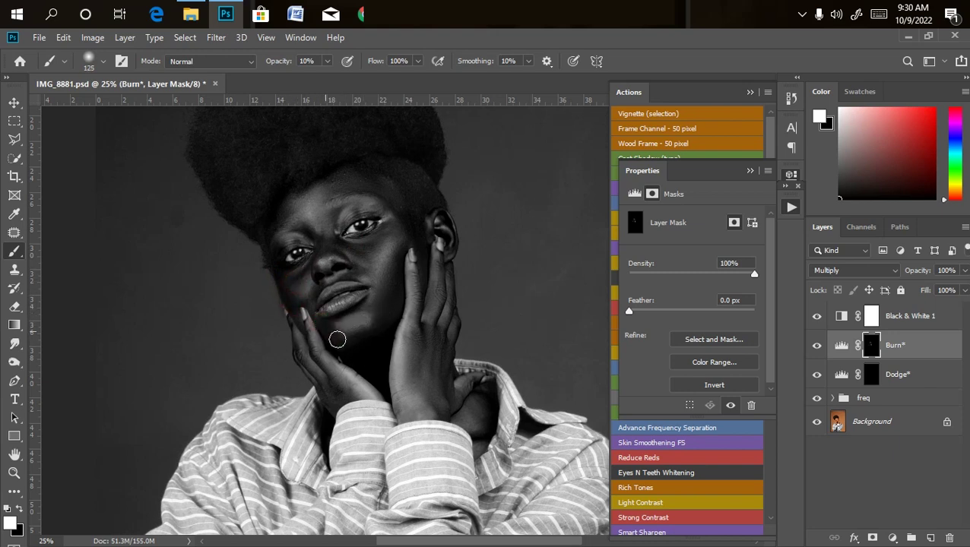
# - Burn the lower cheek beside the mouth and the chin on the Burn* mask with a brush of about 100 pixels
pyautogui.press('[')
pyautogui.press('[')
pyautogui.moveTo(364, 310); pyautogui.dragTo(378, 294)
pyautogui.press(']')
pyautogui.click(376, 312)
pyautogui.click(339, 334)
pyautogui.moveTo(339, 334); pyautogui.dragTo(358, 332)
# - Hide the Black & White 1 layer and compare the color portrait with Burn* off and on
pyautogui.click(816, 316)
pyautogui.click(816, 347)
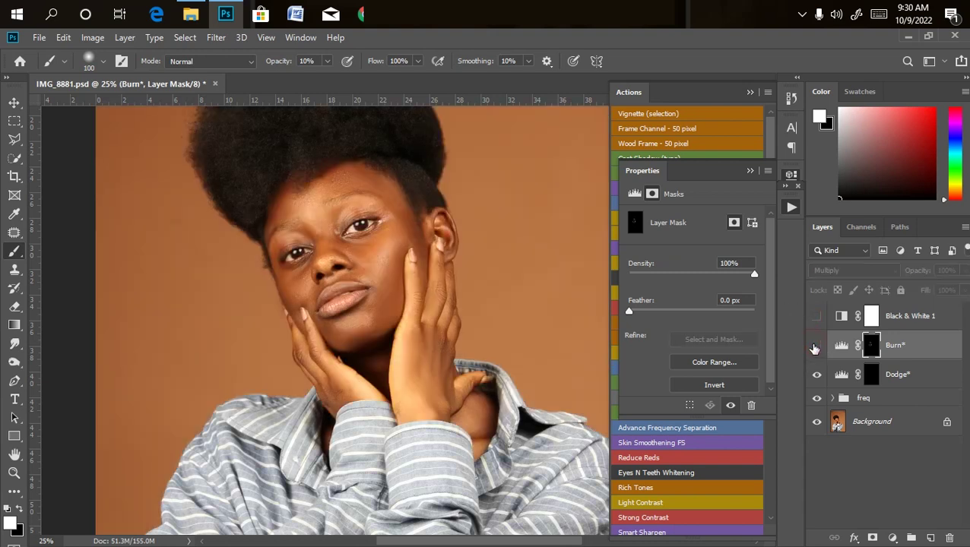
pyautogui.click(817, 345)
pyautogui.click(816, 344)
pyautogui.click(816, 344)
pyautogui.click(816, 316)
pyautogui.click(816, 316)
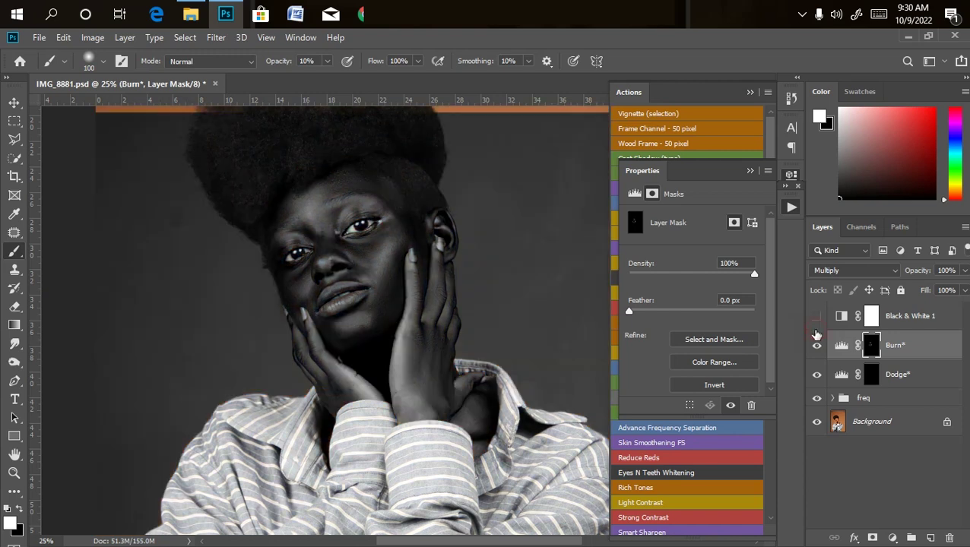
pyautogui.click(817, 349)
pyautogui.click(818, 346)
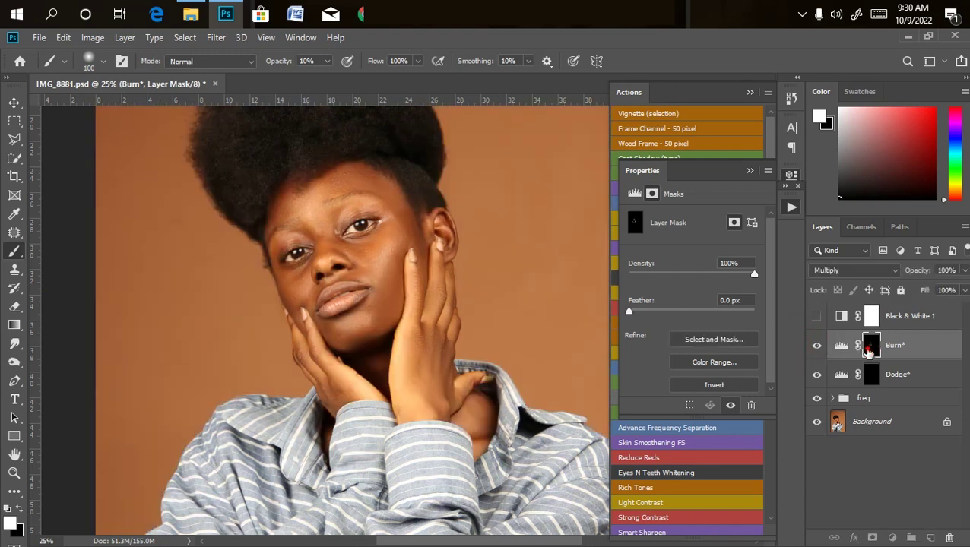
# - Feather the Burn* layer mask in Select and Mask and apply the refinement
pyautogui.hotkey('ctrl', 'alt', 'r')
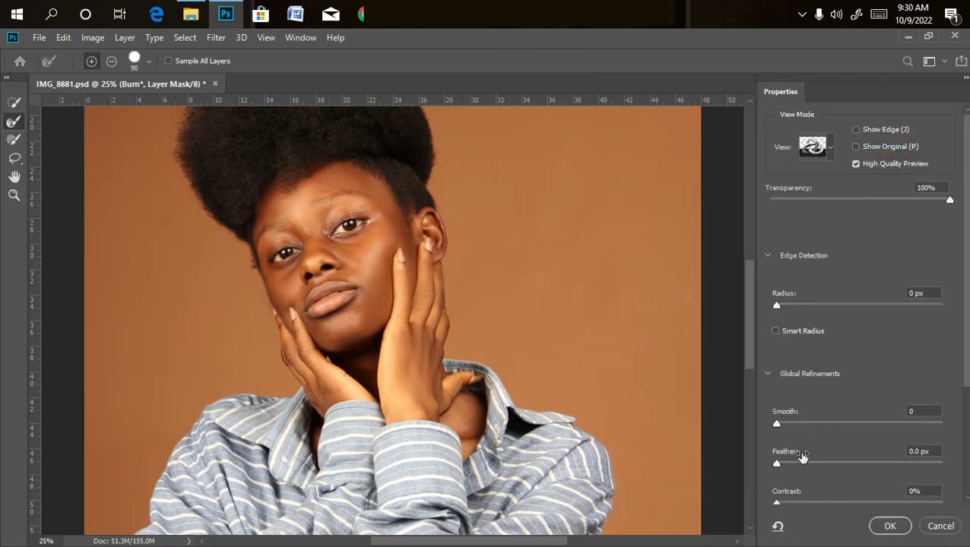
pyautogui.moveTo(821, 463); pyautogui.dragTo(831, 473)
pyautogui.moveTo(827, 469); pyautogui.dragTo(824, 462)
pyautogui.click(887, 526)
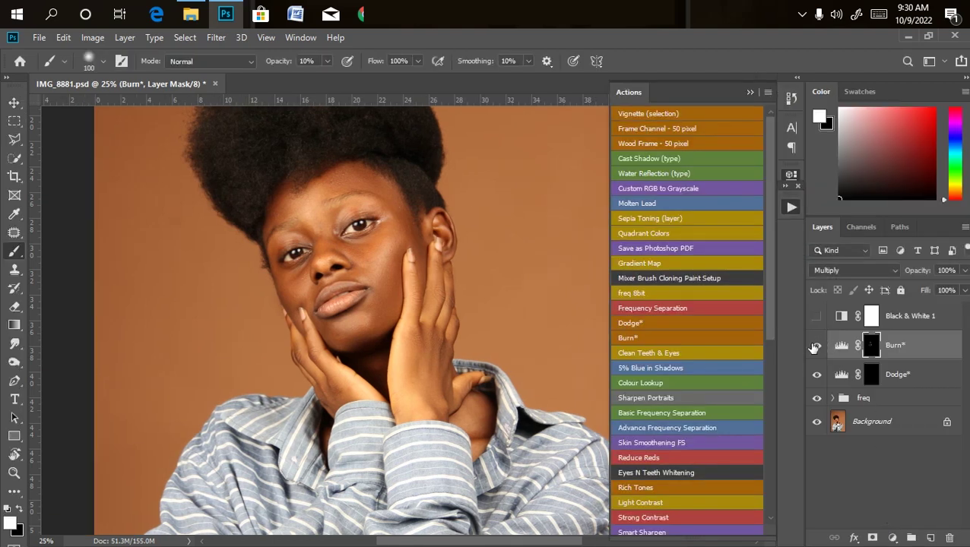
# - Check the Burn* and Dodge* effects, select the Dodge* layer mask and show the Black & White 1 layer again
pyautogui.click(815, 347)
pyautogui.click(816, 348)
pyautogui.click(817, 373)
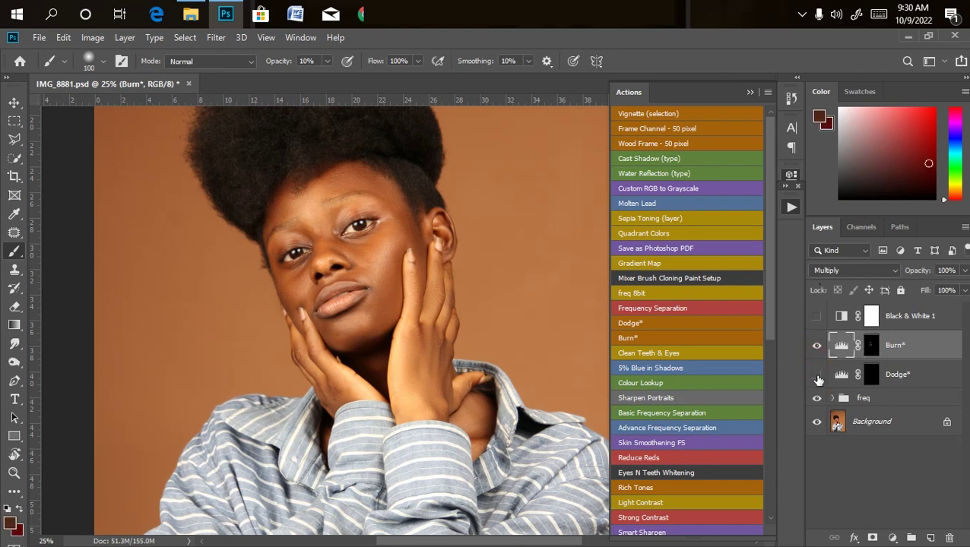
pyautogui.click(908, 383)
pyautogui.click(817, 316)
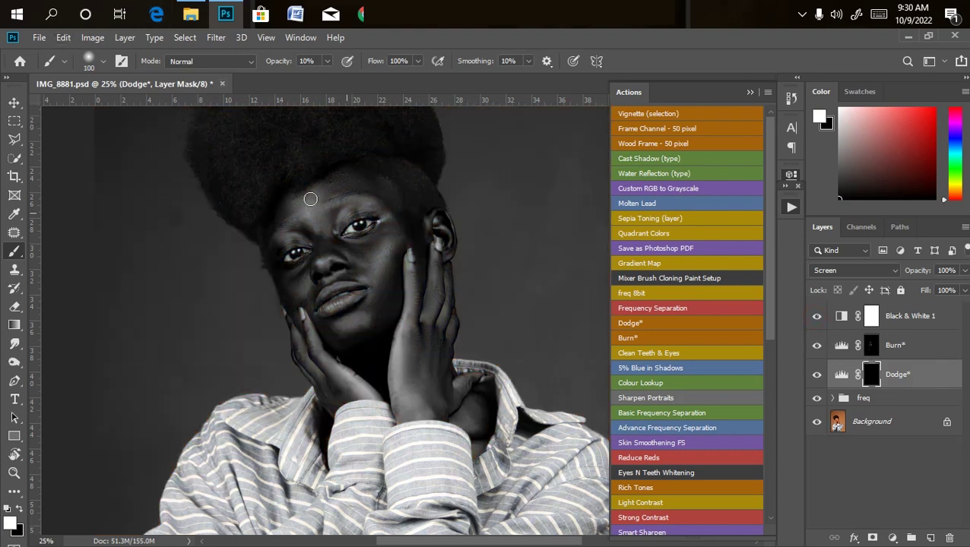
# - Brighten the cheek nearest the ear on the Dodge* mask with a brush of about 80 pixels at 10% opacity
pyautogui.press('[')
pyautogui.hotkey('ctrl', '+')
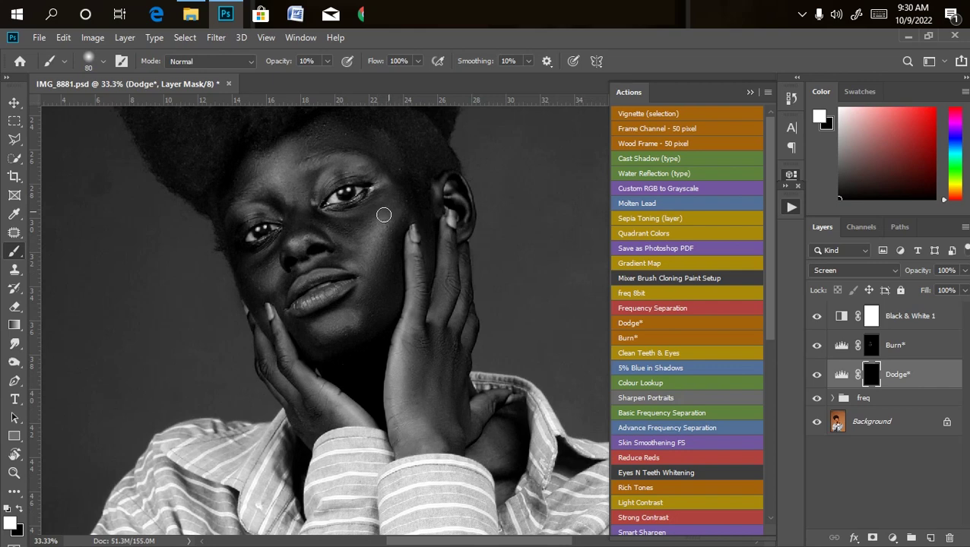
pyautogui.press('[')
pyautogui.moveTo(382, 218); pyautogui.dragTo(366, 260)
pyautogui.moveTo(387, 215); pyautogui.dragTo(349, 252)
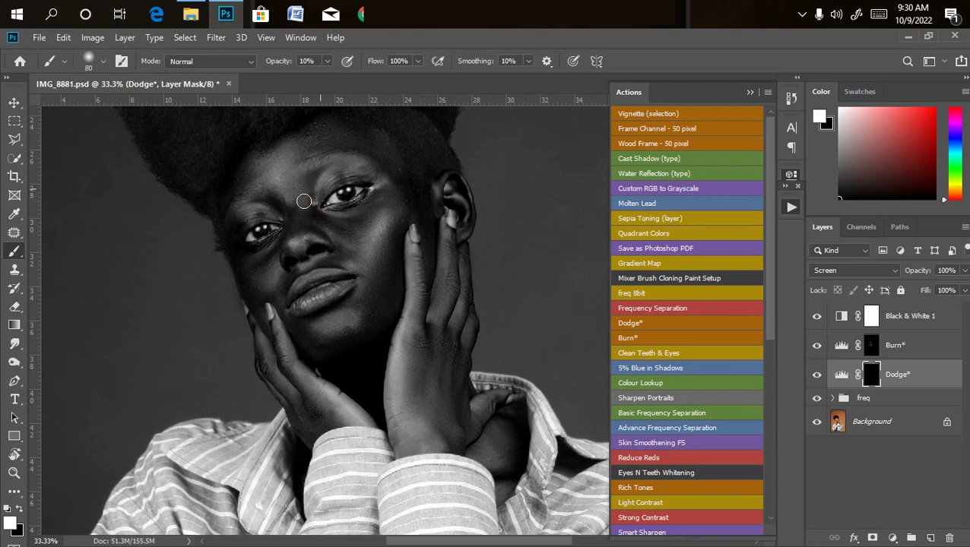
# - Brighten the nose, the lower lip and the cheek and eye area farthest from the ear on the Dodge* mask with smaller brushes
pyautogui.press('[')
pyautogui.press('[')
pyautogui.moveTo(301, 262); pyautogui.dragTo(309, 261)
pyautogui.moveTo(298, 313); pyautogui.dragTo(308, 305)
pyautogui.press(']')
pyautogui.moveTo(270, 282)
pyautogui.mouseDown()
pyautogui.moveTo(244, 258)
pyautogui.moveTo(271, 235)
pyautogui.moveTo(241, 210)
pyautogui.mouseUp()
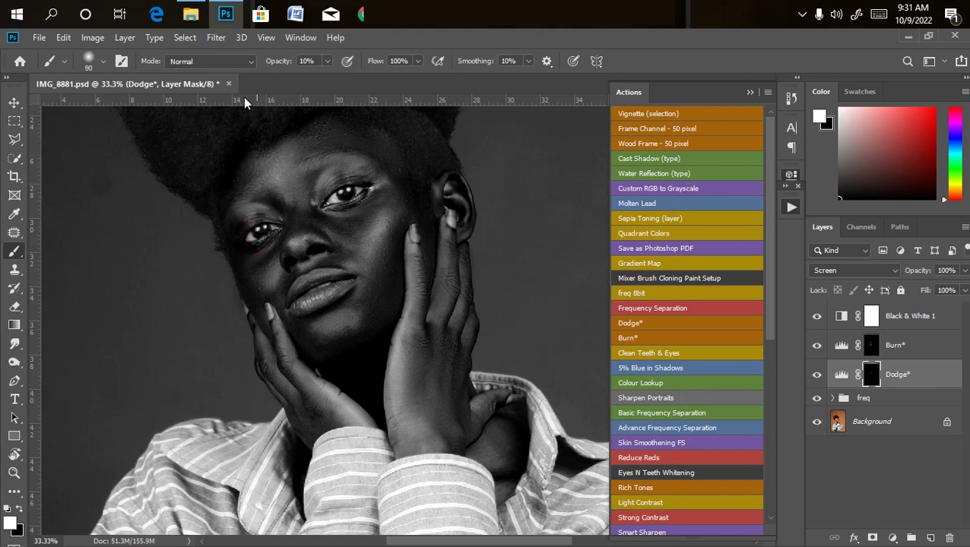
# - Brighten both hands and the exposed skin inside the shirt collar on the Dodge* mask with a brush of about 100 pixels
pyautogui.press(']')
pyautogui.press(']')
pyautogui.press(']')
pyautogui.moveTo(395, 373)
pyautogui.mouseDown()
pyautogui.moveTo(411, 335)
pyautogui.moveTo(386, 361)
pyautogui.moveTo(397, 415)
pyautogui.mouseUp()
pyautogui.moveTo(310, 364)
pyautogui.mouseDown()
pyautogui.moveTo(362, 414)
pyautogui.moveTo(337, 407)
pyautogui.mouseUp()
pyautogui.moveTo(416, 423); pyautogui.dragTo(428, 443)
pyautogui.click(507, 448)
pyautogui.press('[')
pyautogui.moveTo(503, 488); pyautogui.dragTo(500, 494)
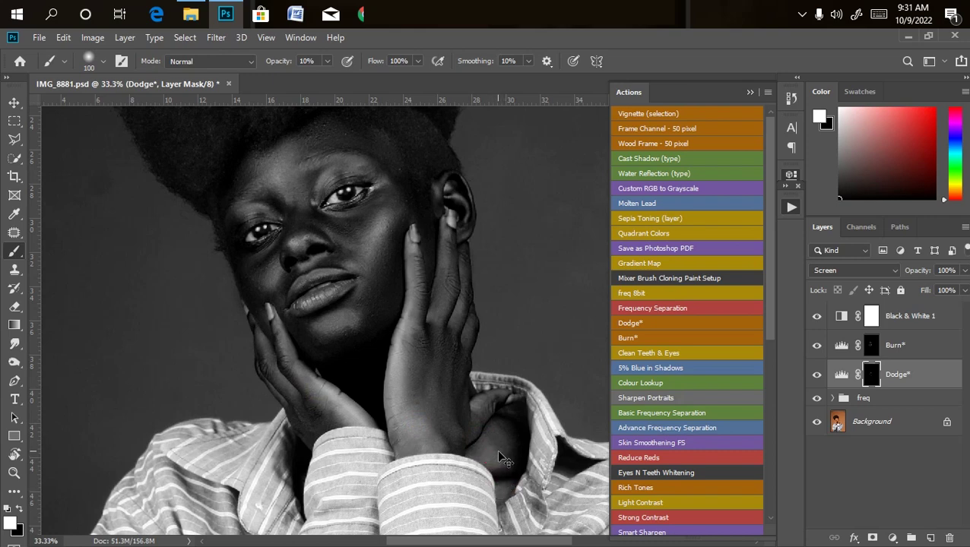
# - Hide the Black & White 1 layer and compare the color portrait with Dodge* off and on
pyautogui.hotkey('ctrl', '-')
pyautogui.hotkey('ctrl', '+')
pyautogui.hotkey('ctrl', '+')
pyautogui.hotkey('ctrl', '-')
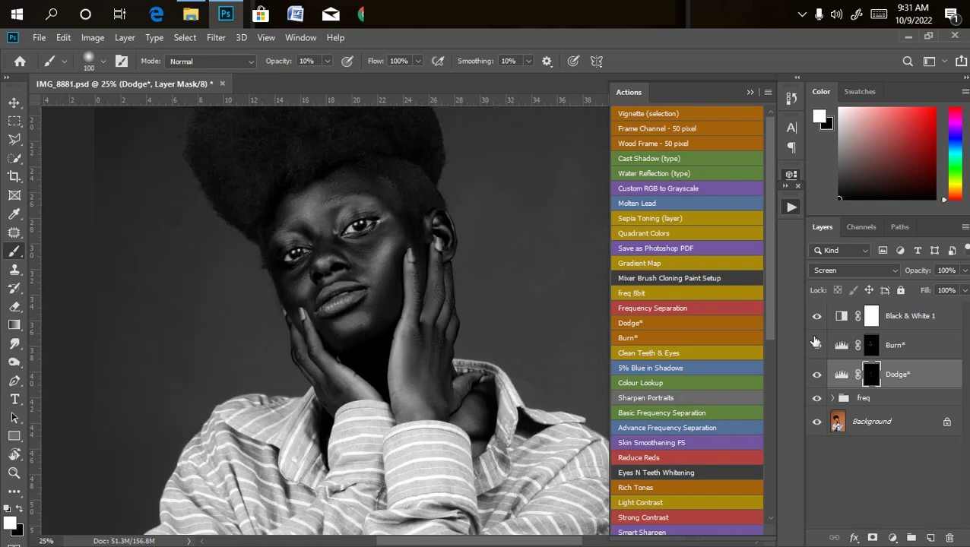
pyautogui.click(817, 317)
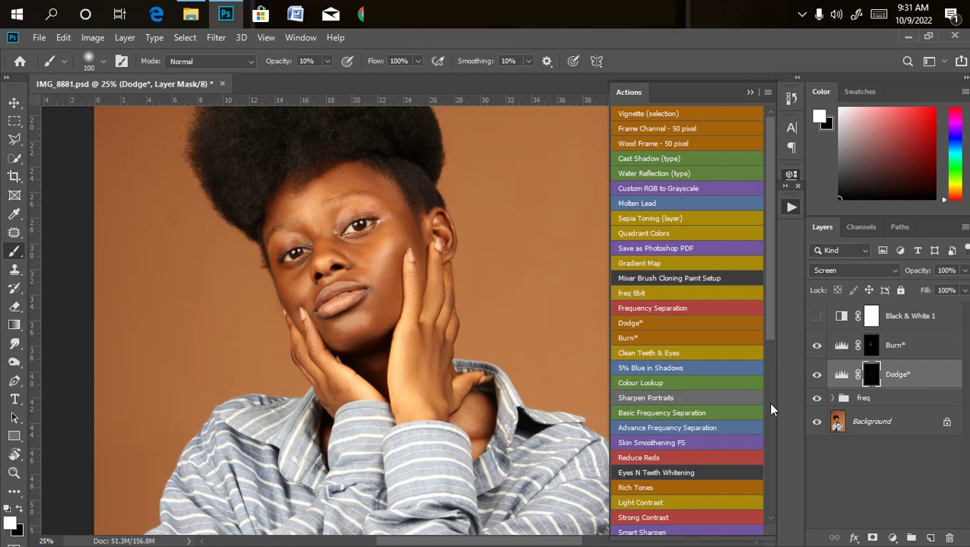
pyautogui.click(817, 374)
pyautogui.click(817, 374)
pyautogui.click(817, 374)
pyautogui.click(817, 374)
pyautogui.hotkey('ctrl', '+')
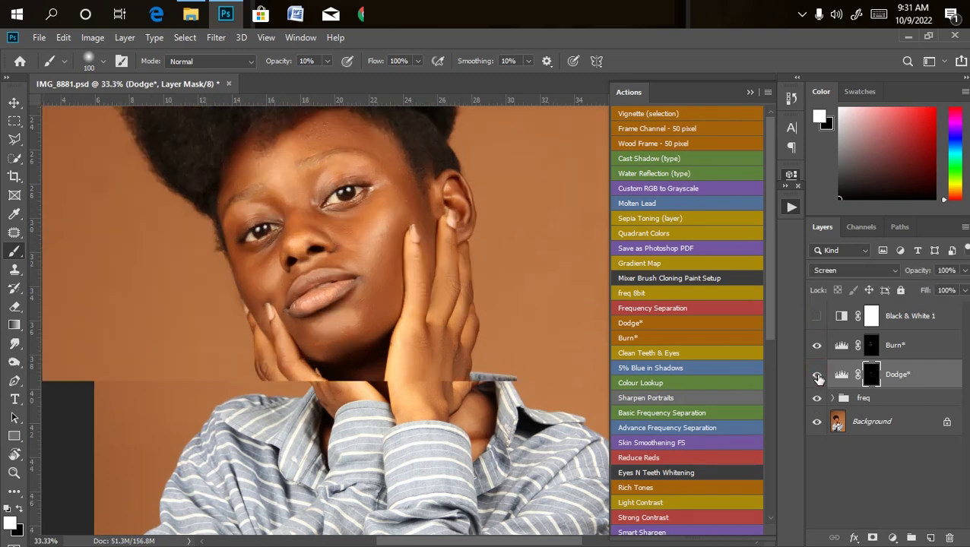
pyautogui.click(817, 375)
pyautogui.click(817, 375)
pyautogui.click(817, 375)
pyautogui.hotkey('ctrl', '-')
pyautogui.hotkey('ctrl', '-')
pyautogui.hotkey('ctrl', '-')
pyautogui.hotkey('ctrl', '+')
pyautogui.hotkey('ctrl', '+')
pyautogui.hotkey('ctrl', '+')
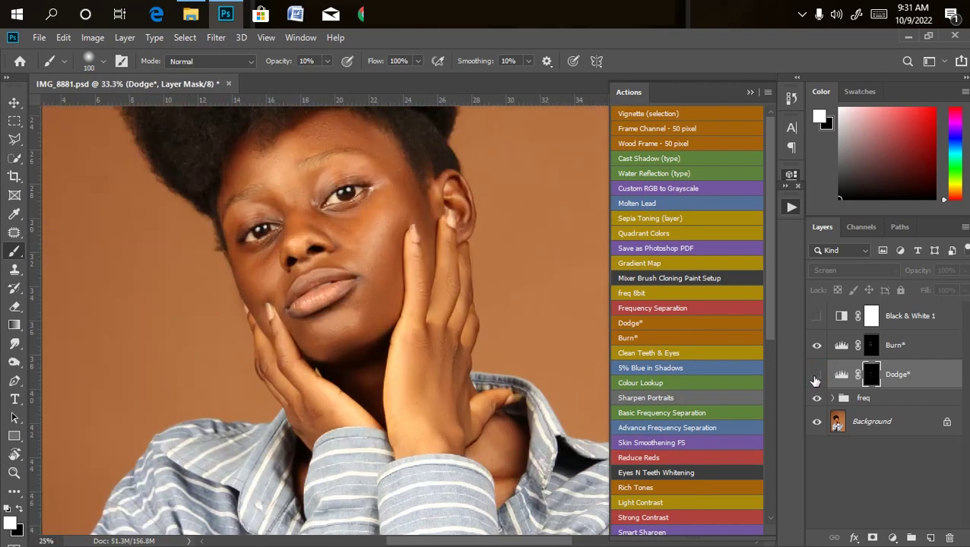
pyautogui.hotkey('ctrl', '-')
pyautogui.hotkey('ctrl', '-')
pyautogui.hotkey('ctrl', '+')
# - Group the freq group with the Dodge*, Burn* and Black & White 1 layers
pyautogui.click(890, 401)
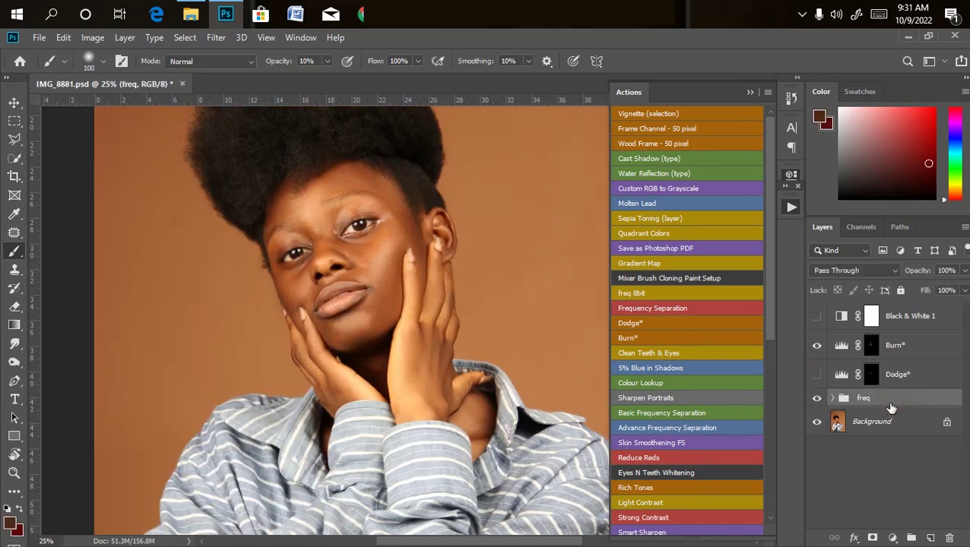
pyautogui.keyDown('shift'); pyautogui.click(903, 328); pyautogui.keyUp('shift')
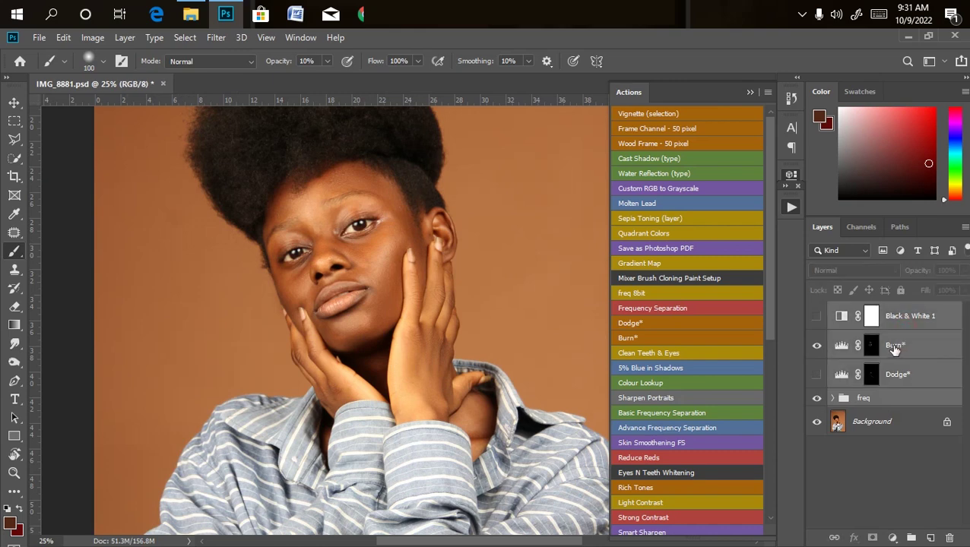
pyautogui.hotkey('ctrl', 'g')
# - Compare the original portrait with the retouched one by hiding and showing the new group, examining the face and the whole picture
pyautogui.click(811, 309)
pyautogui.hotkey('ctrl', '+')
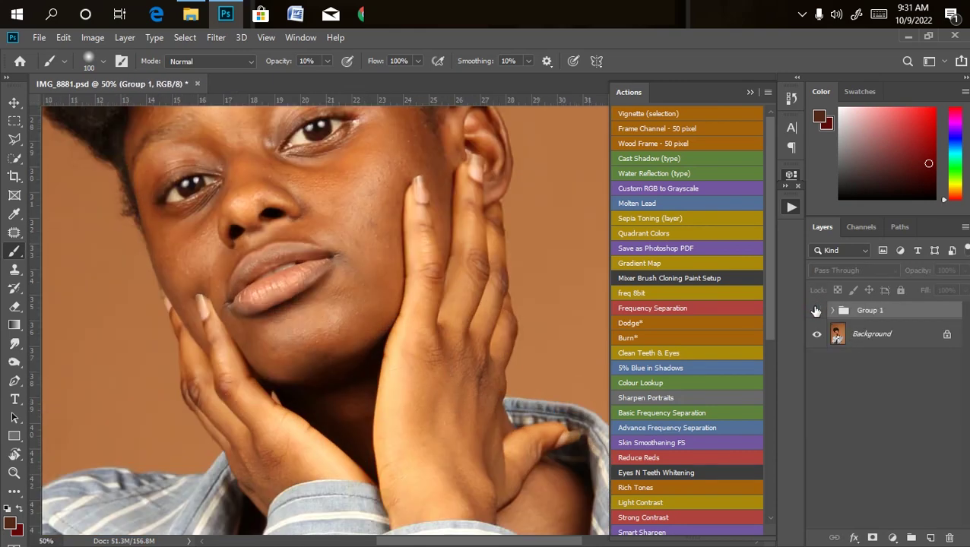
pyautogui.moveTo(474, 261); pyautogui.dragTo(456, 373)
pyautogui.click(815, 312)
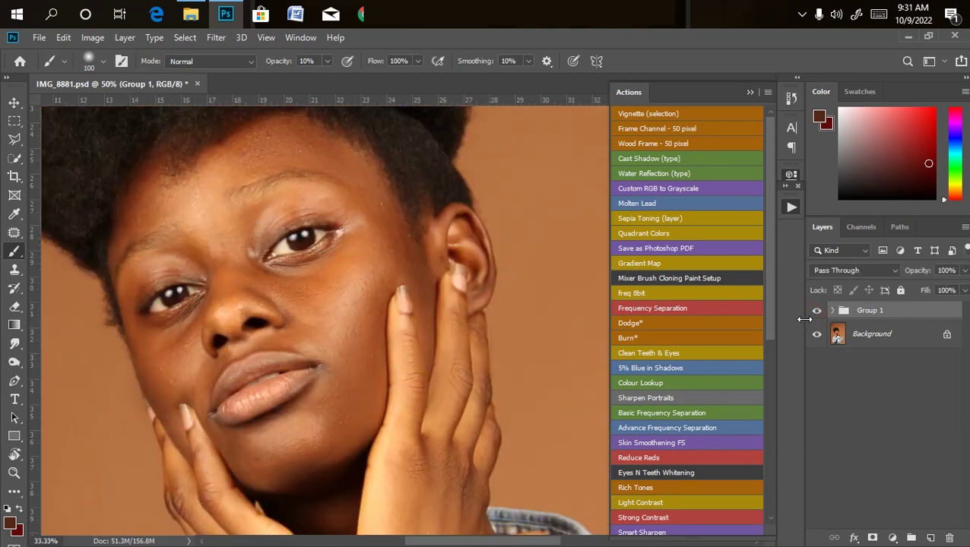
pyautogui.hotkey('ctrl', '-')
pyautogui.hotkey('ctrl', '-')
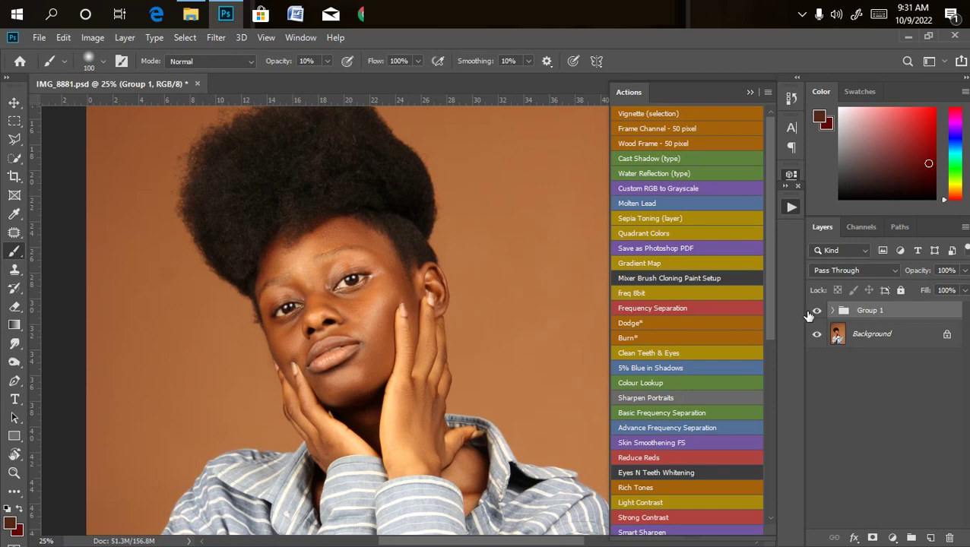
pyautogui.hotkey('ctrl', '-')
pyautogui.hotkey('ctrl', '+')
pyautogui.hotkey('ctrl', '-')
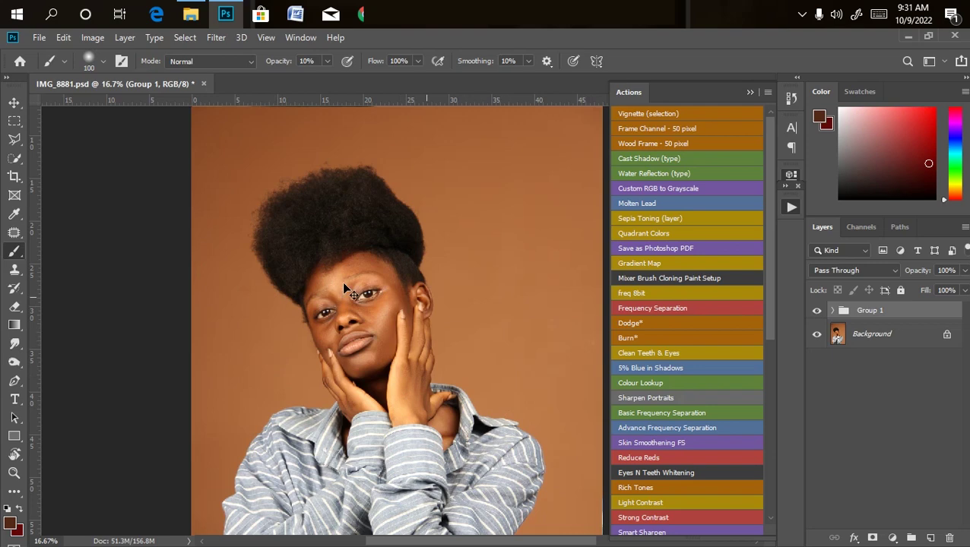
# - Run the recorded Frequency Separation action above Group 1
pyautogui.click(692, 309)
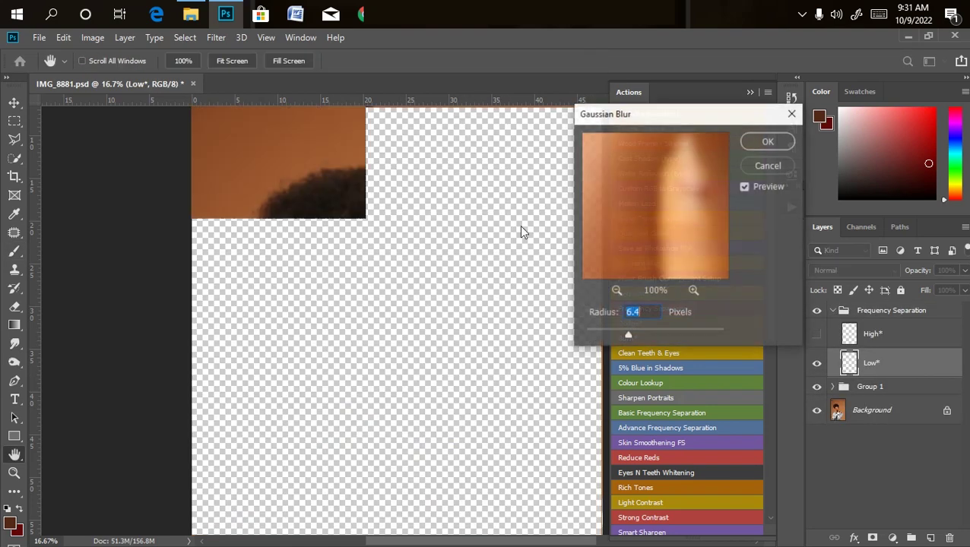